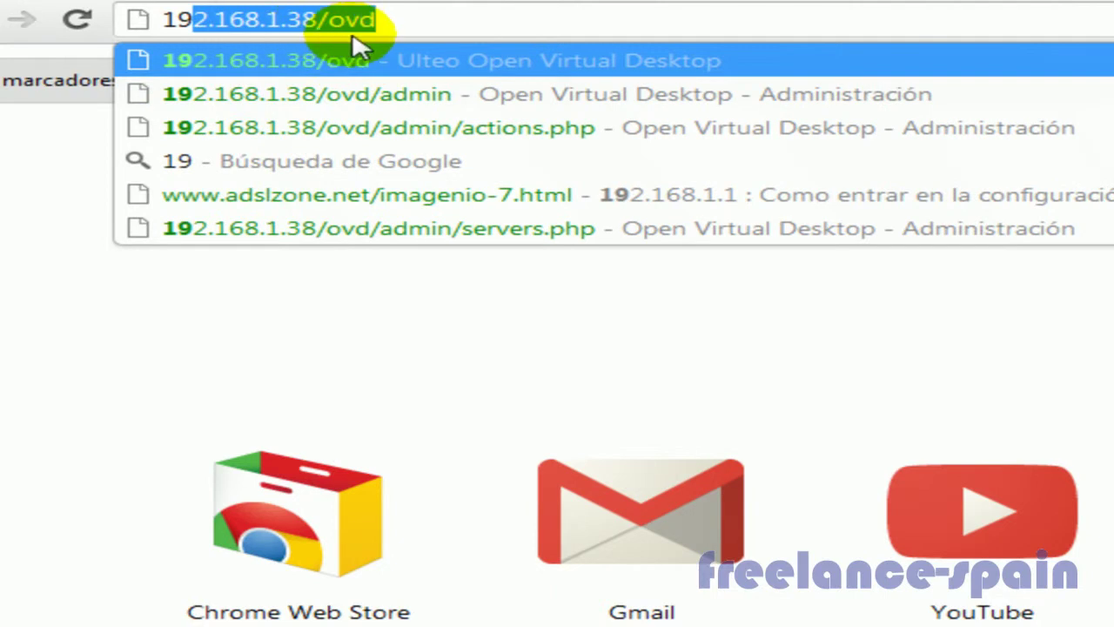
Go to 192.168.1.38/ovd/admin and log in to the administration console as admin, entering the account password
{"action": "left_click", "coordinate": [383, 95]}
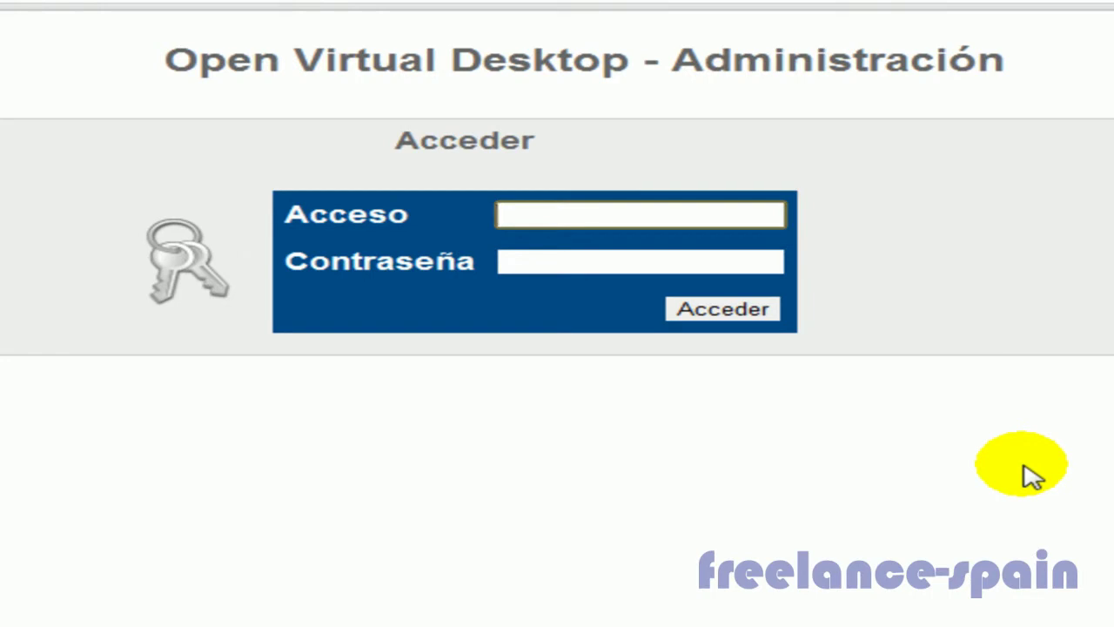
{"action": "type", "text": "a"}
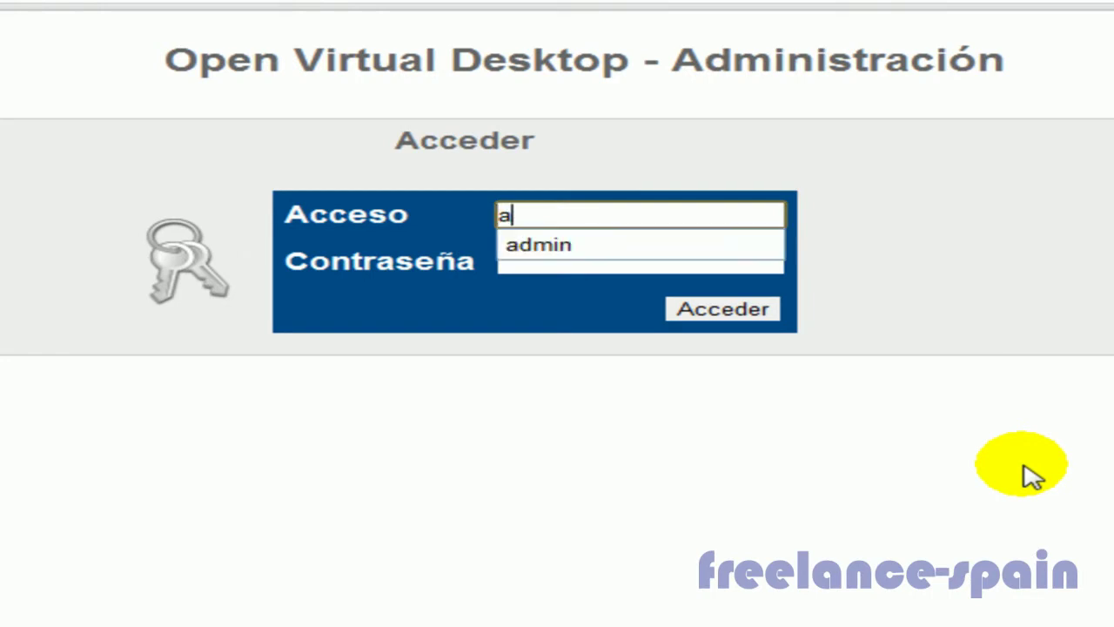
{"action": "left_click", "coordinate": [653, 245]}
{"action": "left_click", "coordinate": [650, 260]}
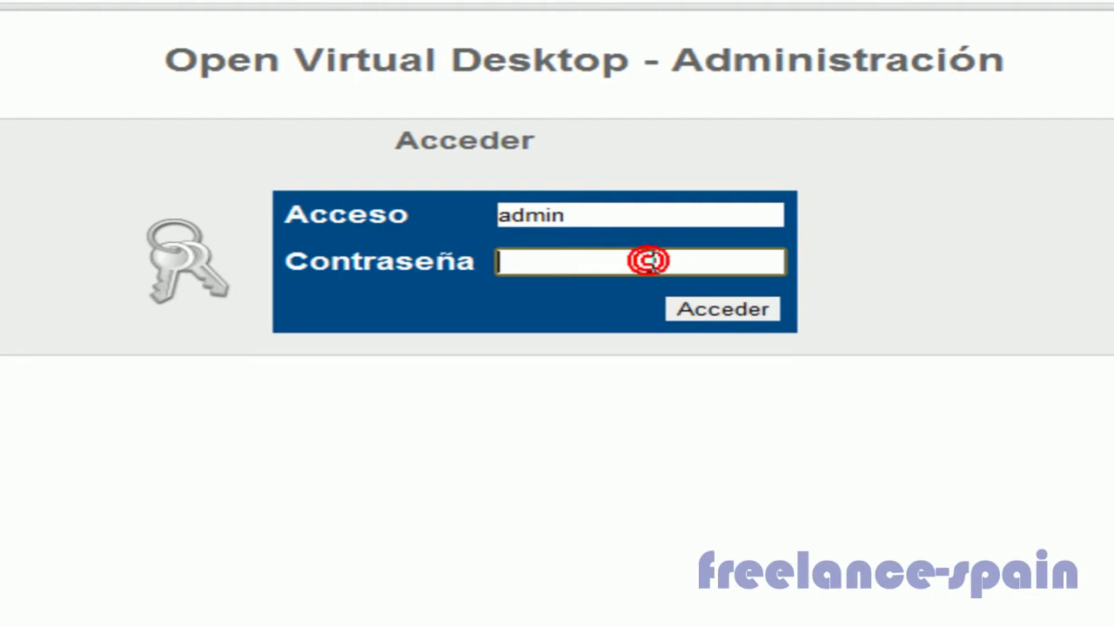
{"action": "type", "text": "••••••••"}
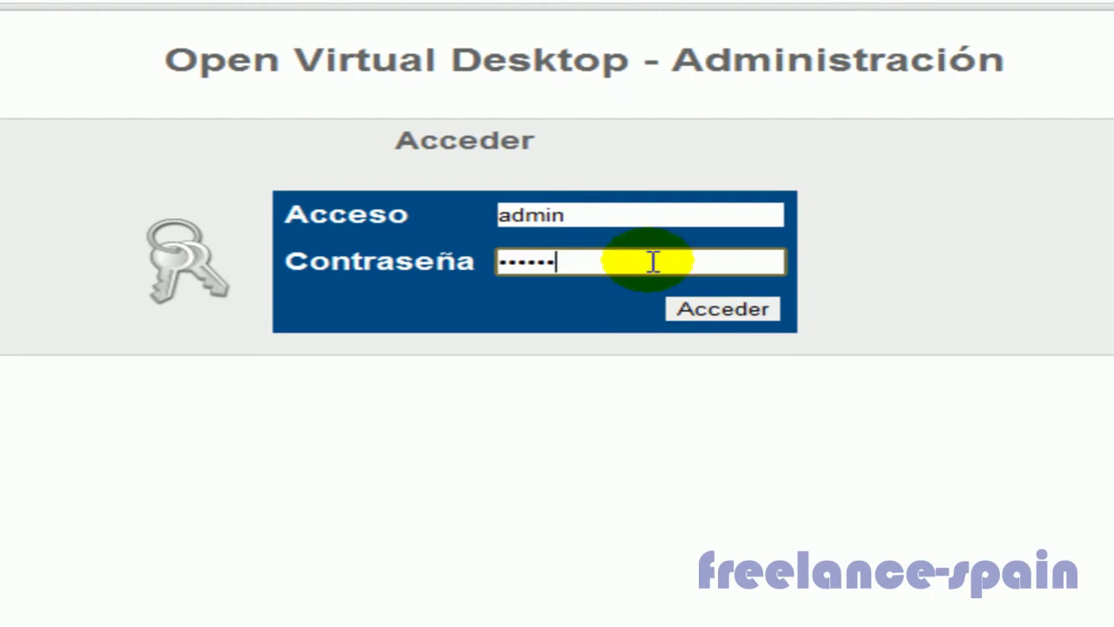
{"action": "type", "text": "••"}
{"action": "left_click", "coordinate": [688, 310]}
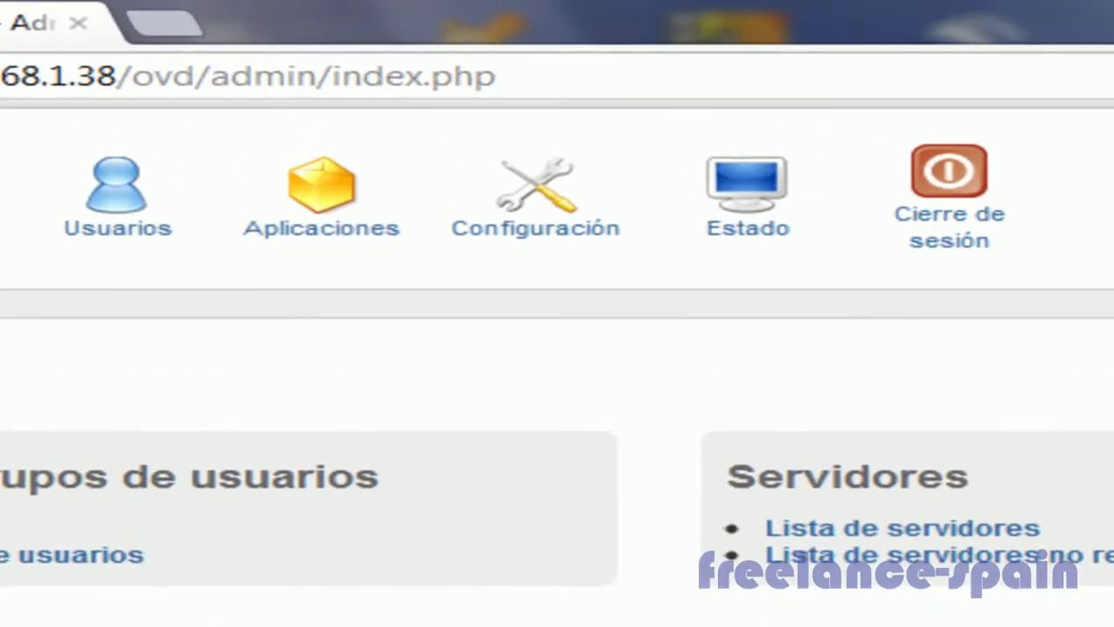
Open the console's configuration section and review the SQL database settings
{"action": "left_click", "coordinate": [538, 212]}
{"action": "left_click", "coordinate": [534, 189]}
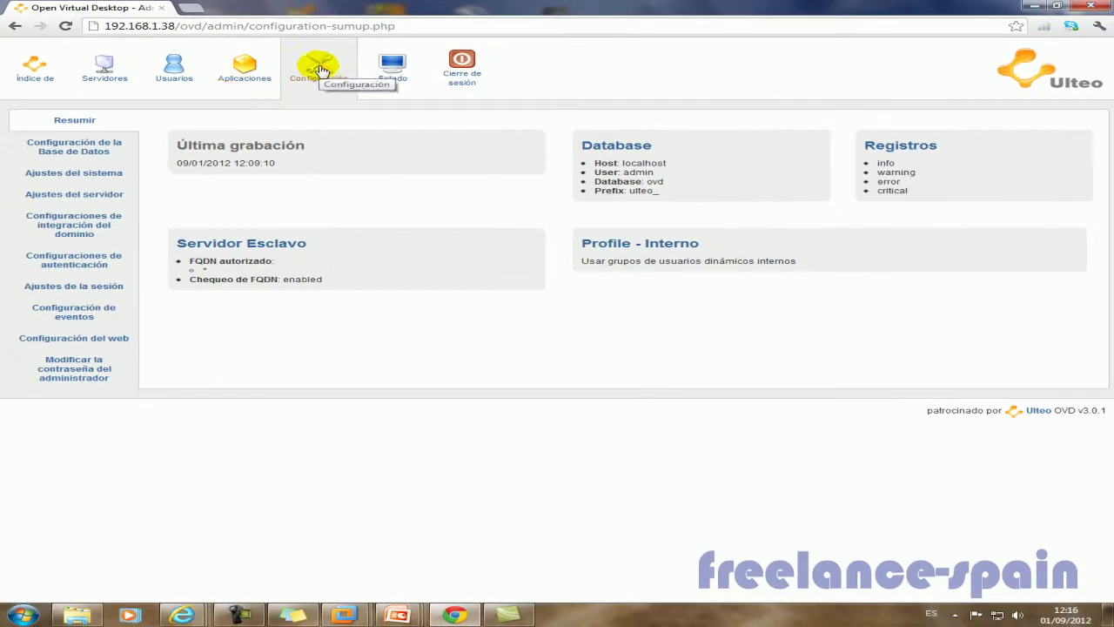
{"action": "left_click", "coordinate": [101, 145]}
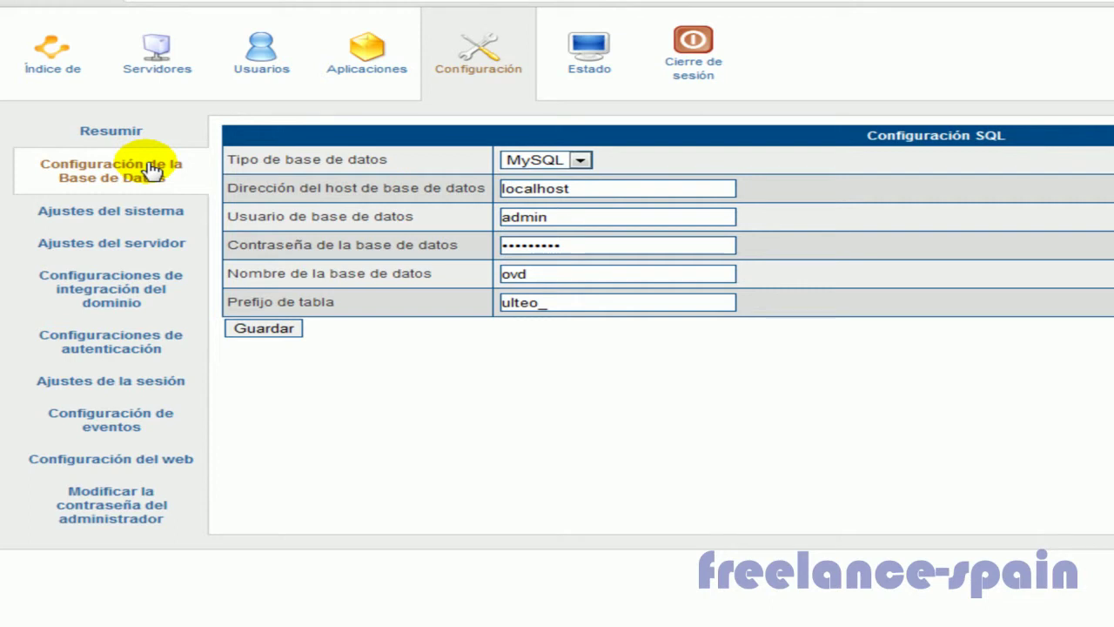
Review the general system settings, including the choices available for domain integration
{"action": "left_click", "coordinate": [146, 216]}
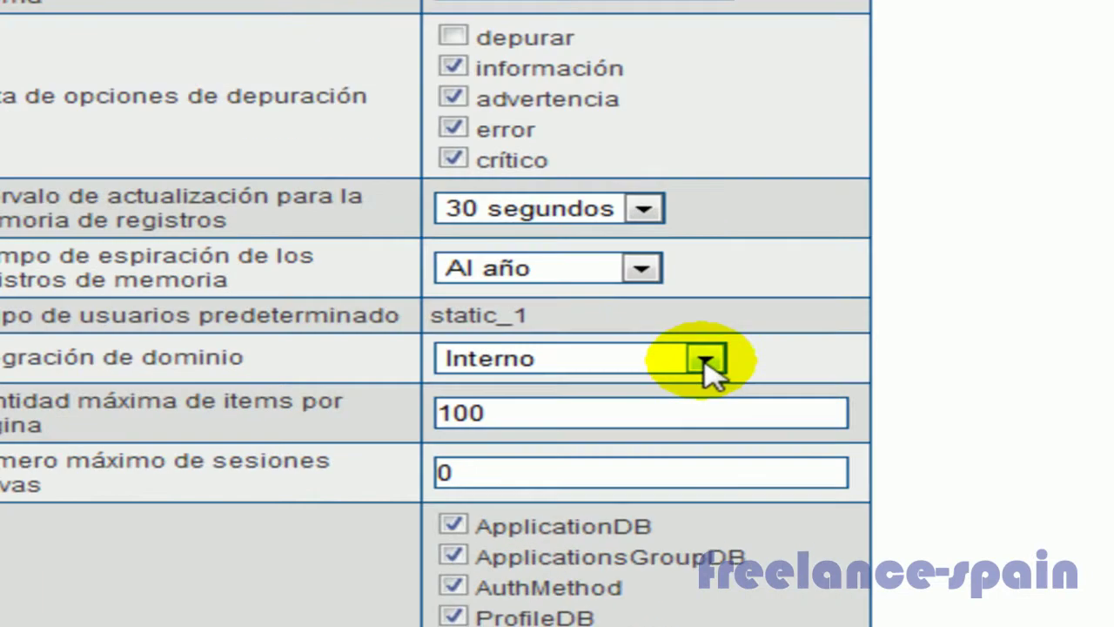
{"action": "left_click", "coordinate": [654, 416]}
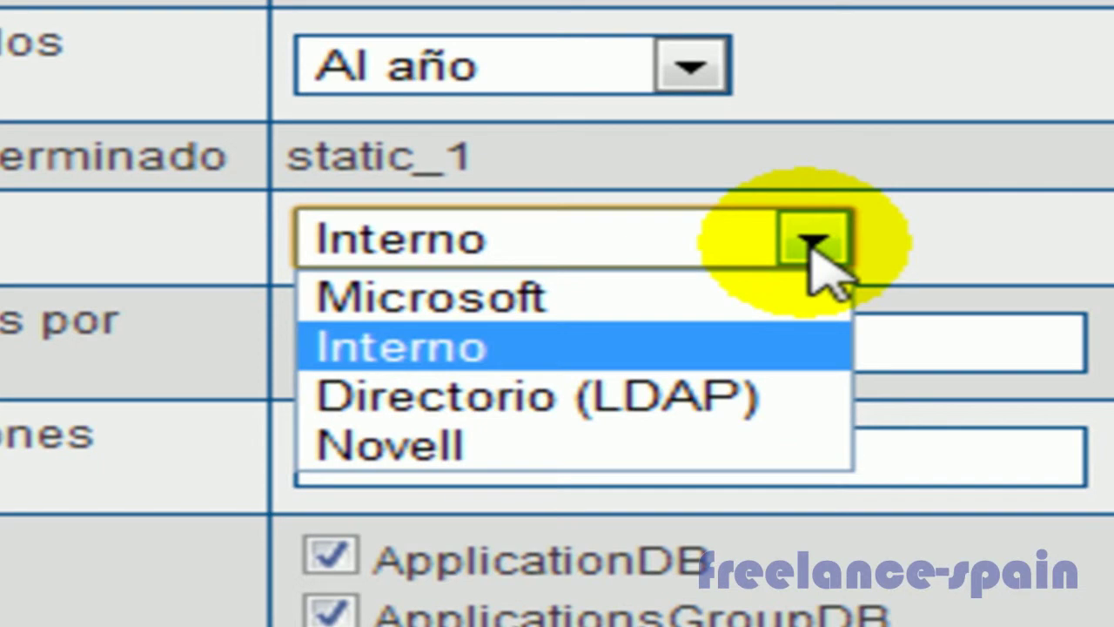
{"action": "left_click", "coordinate": [811, 246]}
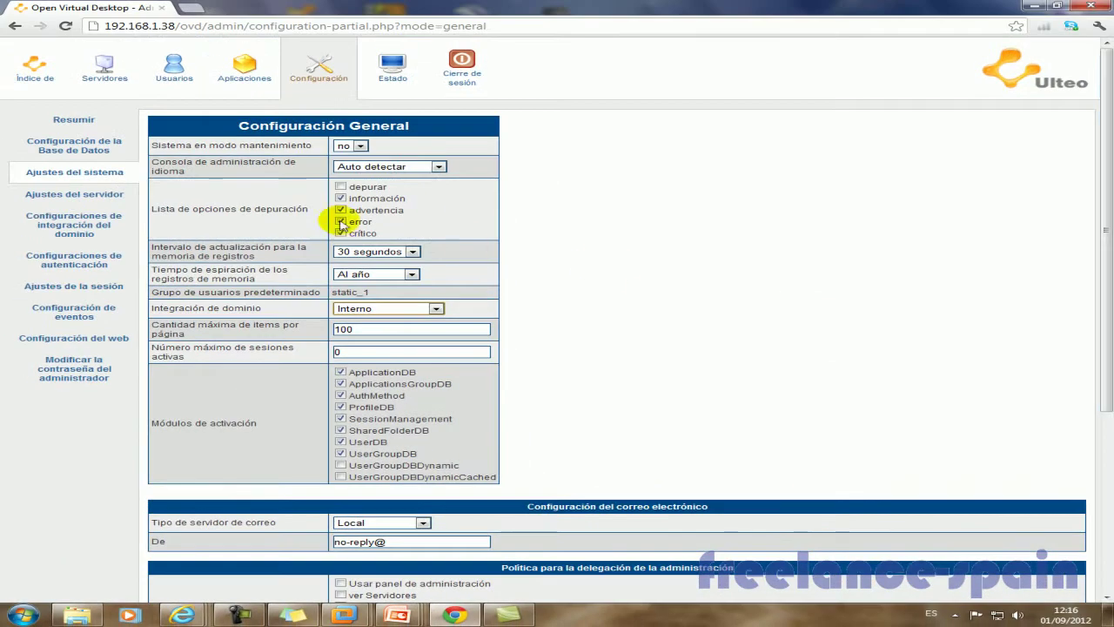
Review the secondary server settings, including the load balancing policies for application and file servers
{"action": "left_click", "coordinate": [94, 195]}
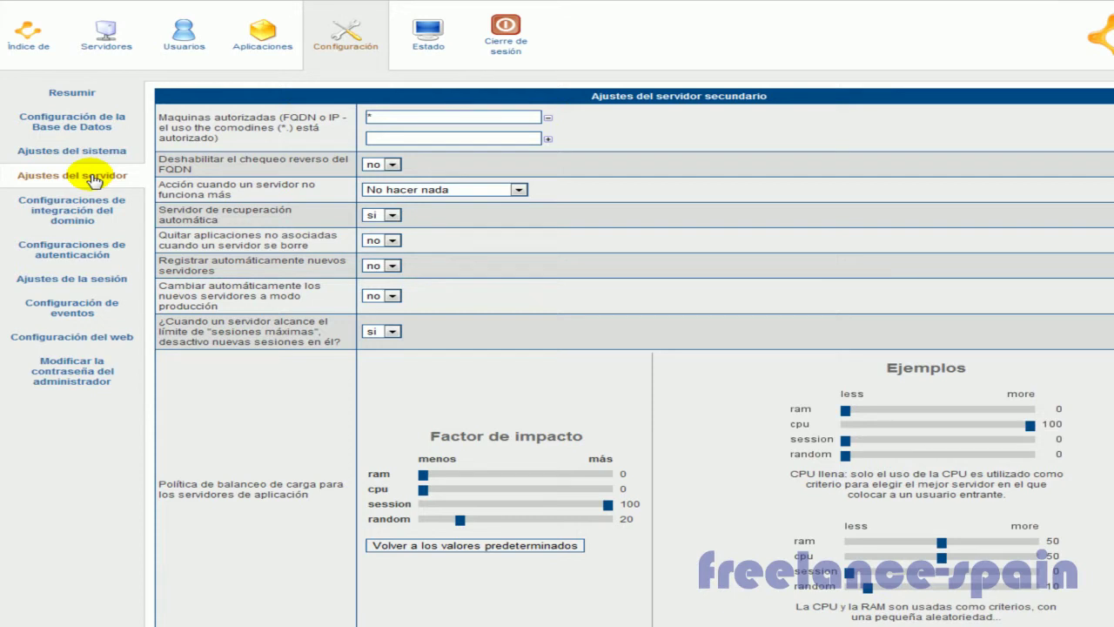
{"action": "scroll", "coordinate": [557, 349], "scroll_direction": "down", "scroll_amount": 4}
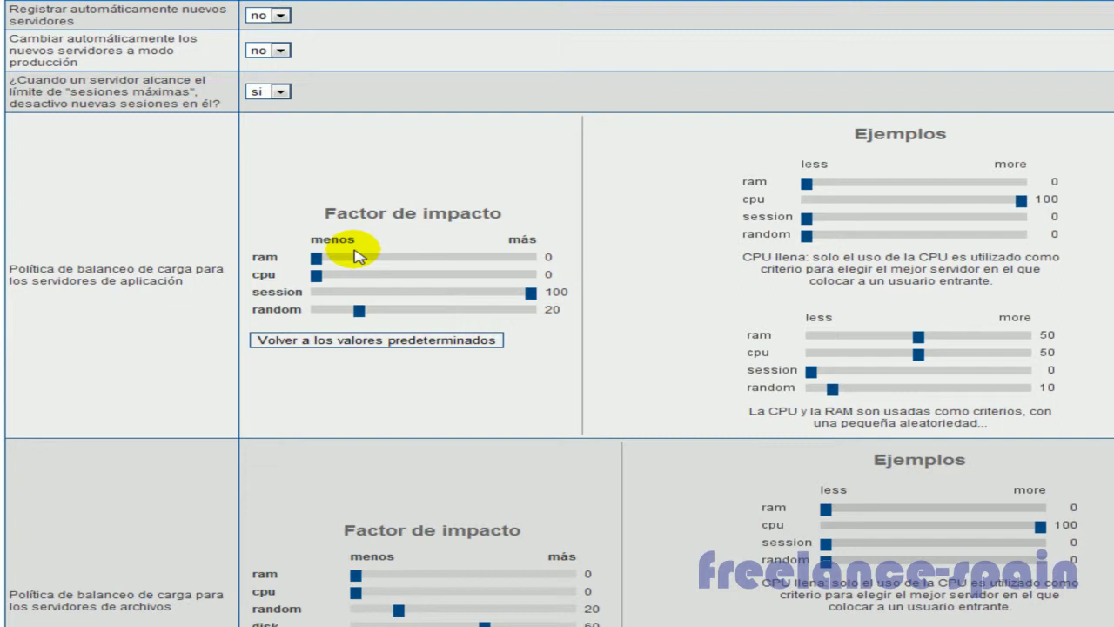
{"action": "scroll", "coordinate": [557, 314], "scroll_direction": "up", "scroll_amount": 3}
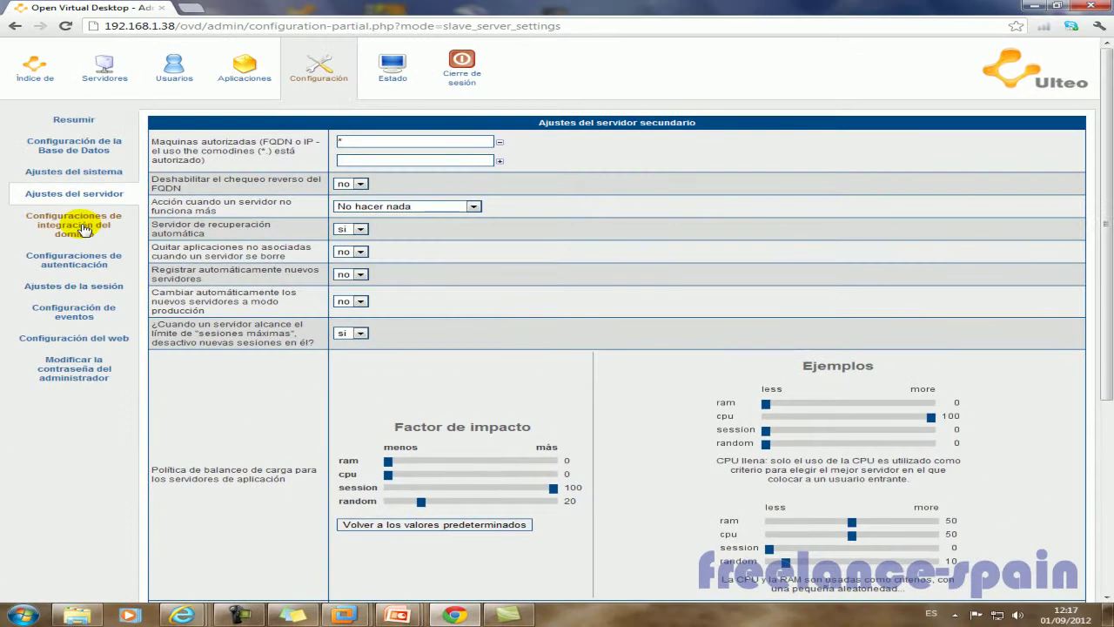
Preview the Microsoft, Directorio (LDAP) and Novell domain integration forms, ending back on the Interno profile
{"action": "left_click", "coordinate": [78, 220]}
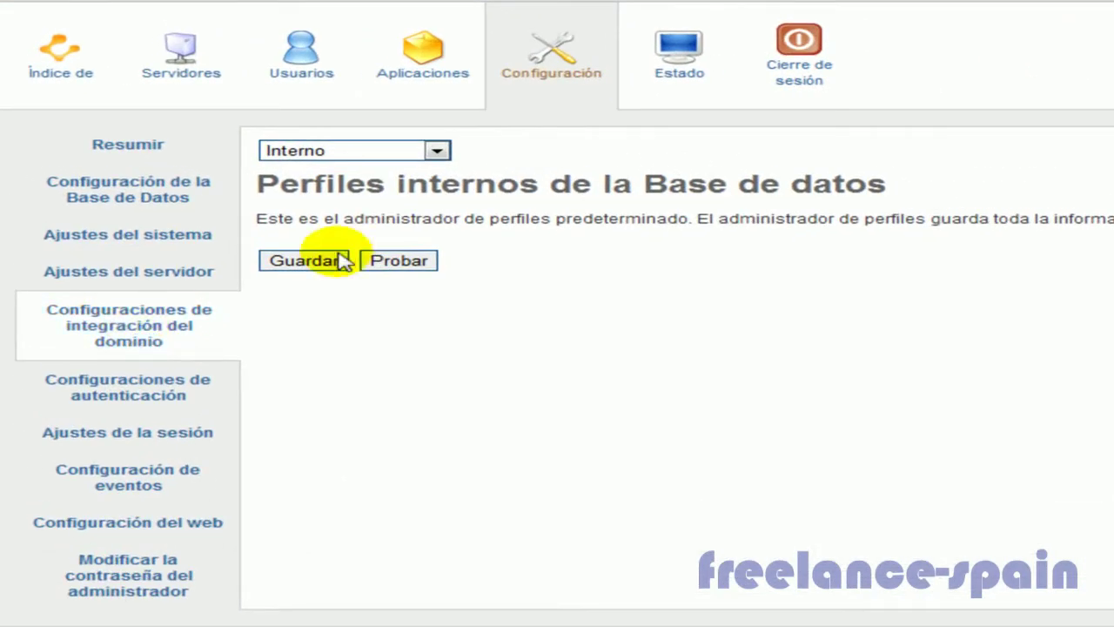
{"action": "left_click", "coordinate": [438, 152]}
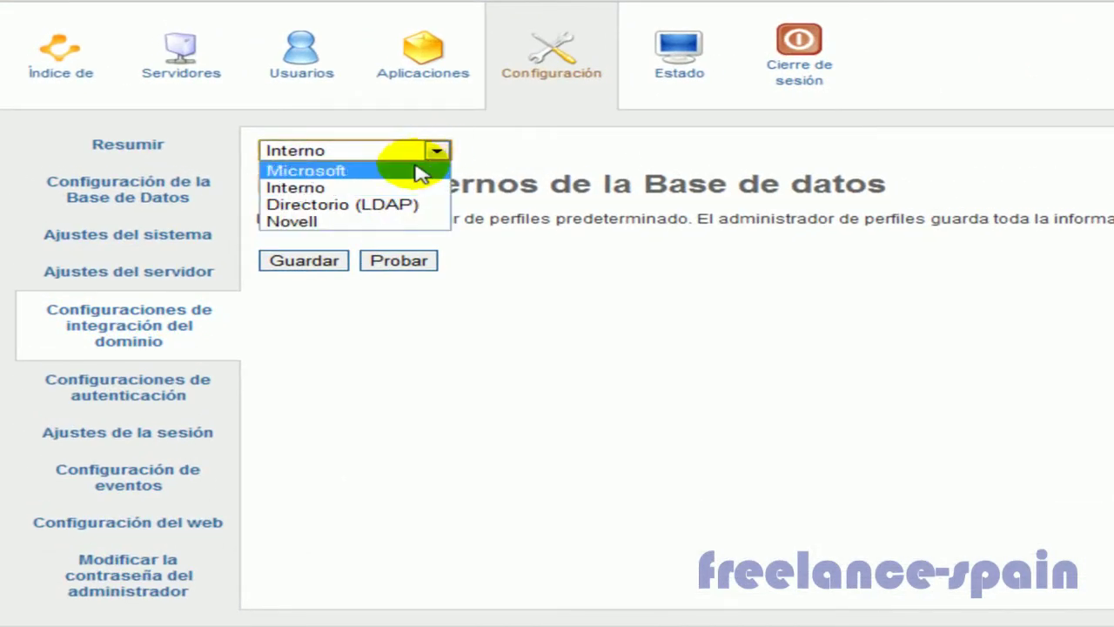
{"action": "left_click", "coordinate": [418, 169]}
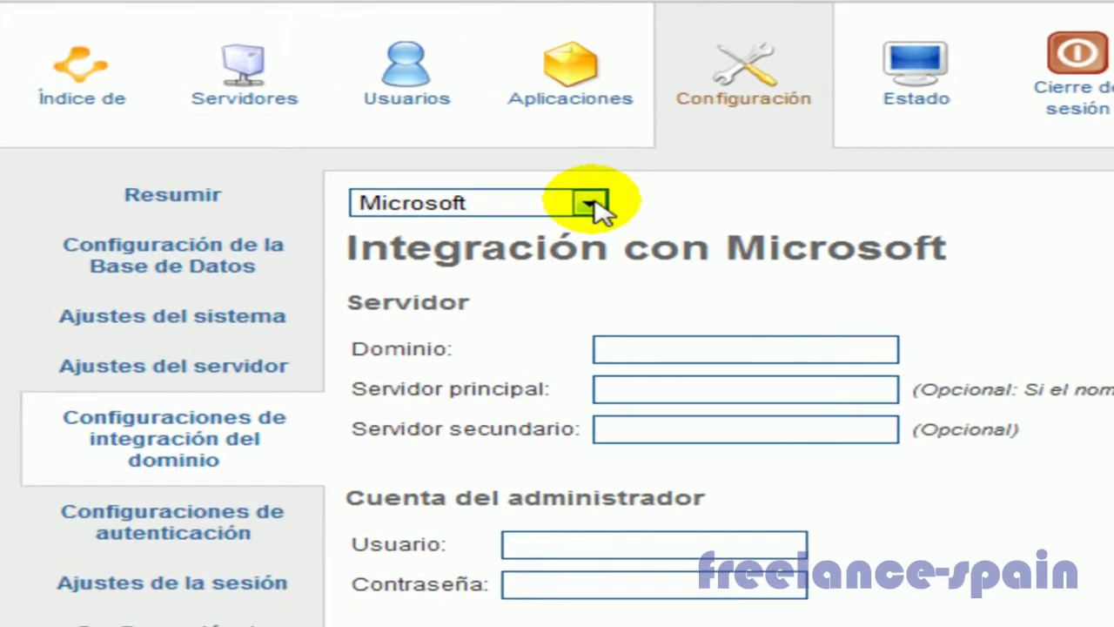
{"action": "left_click", "coordinate": [381, 130]}
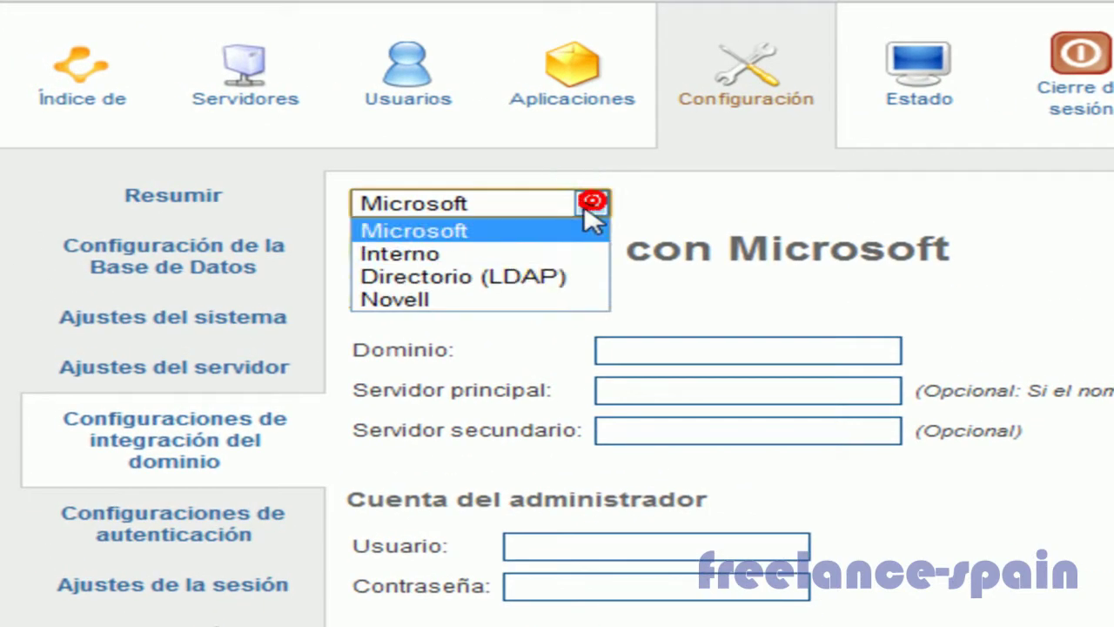
{"action": "left_click", "coordinate": [567, 279]}
{"action": "left_click", "coordinate": [352, 20]}
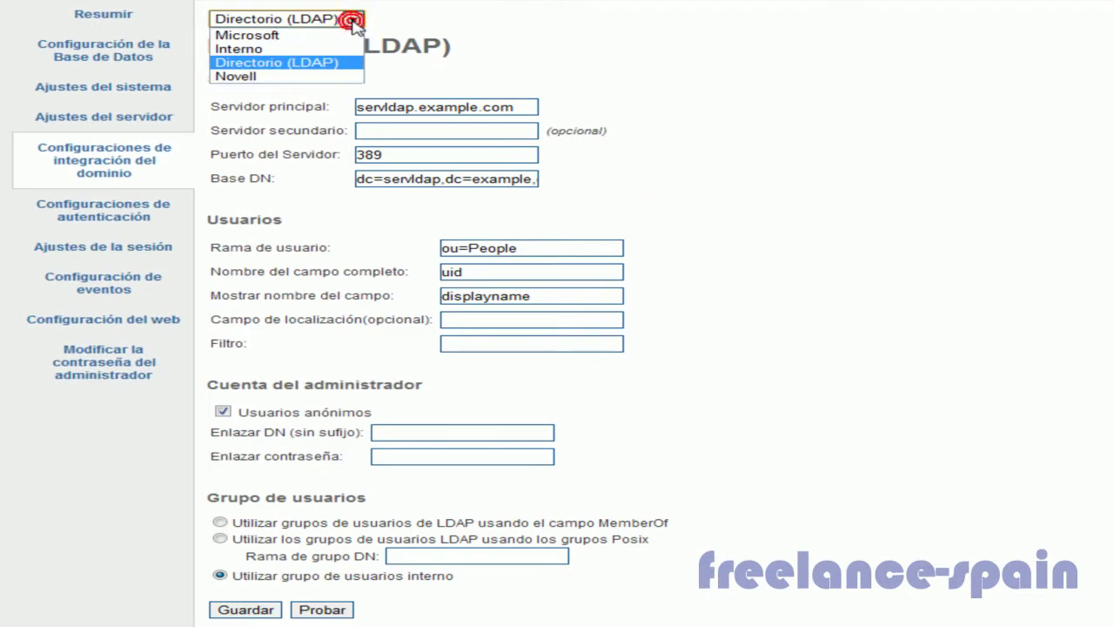
{"action": "left_click", "coordinate": [323, 75]}
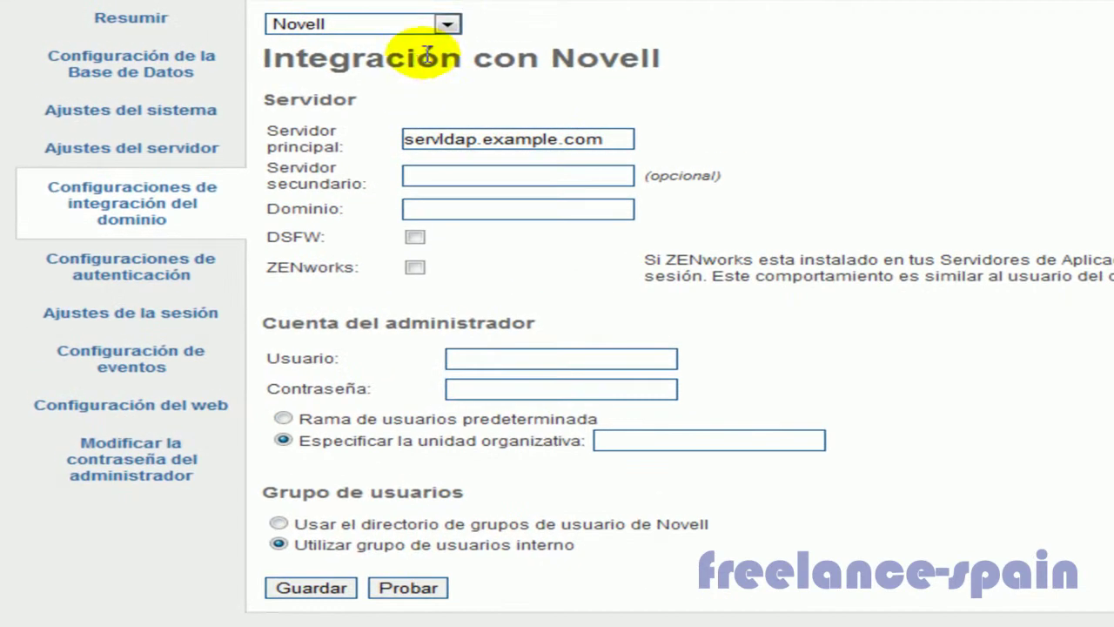
{"action": "left_click", "coordinate": [446, 24]}
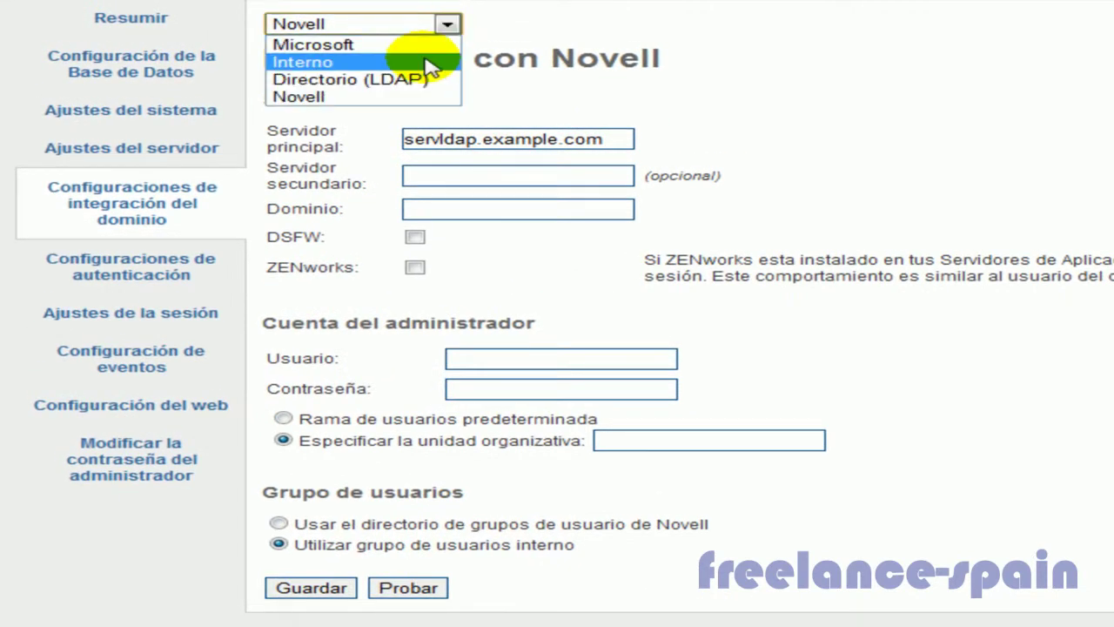
{"action": "left_click", "coordinate": [425, 62]}
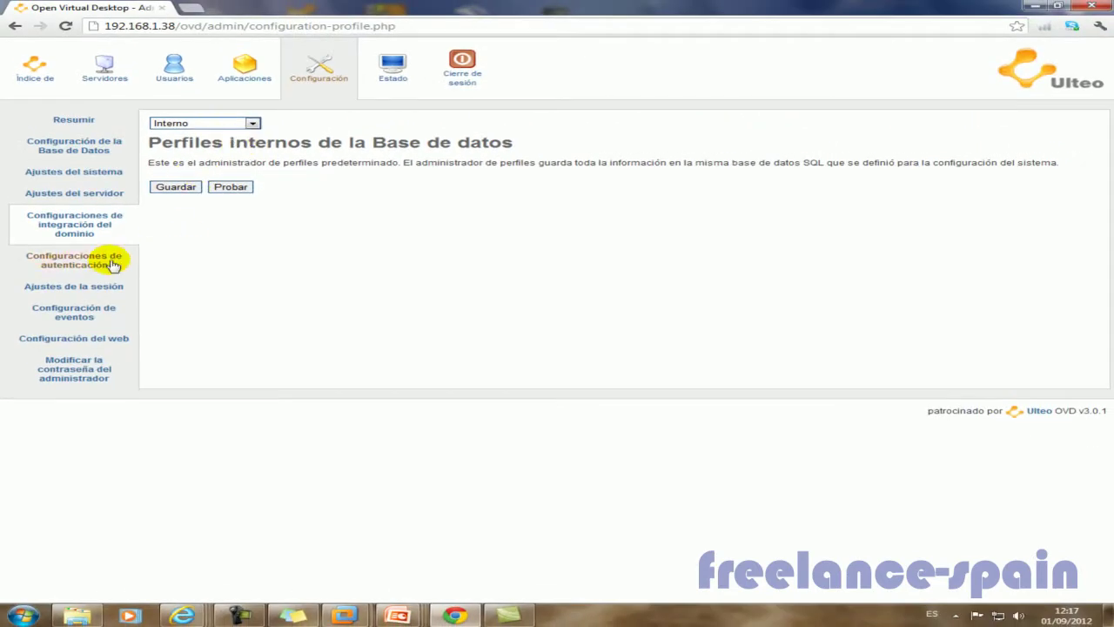
Review the authentication settings and the session settings, including client drive redirection, remote desktop and remote application options
{"action": "left_click", "coordinate": [113, 266]}
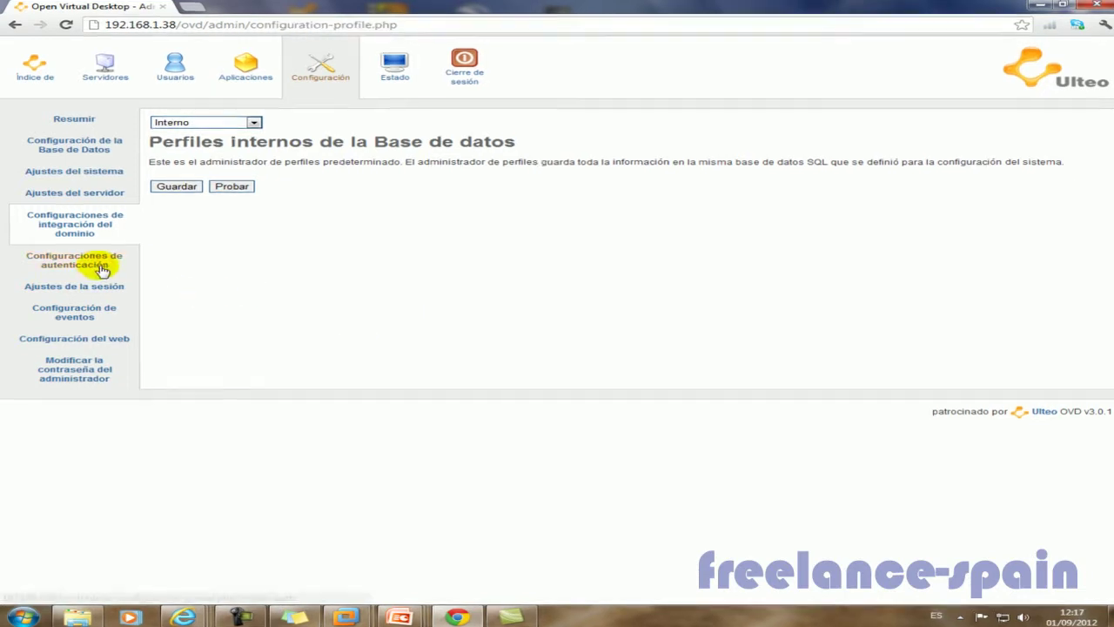
{"action": "left_click", "coordinate": [102, 269]}
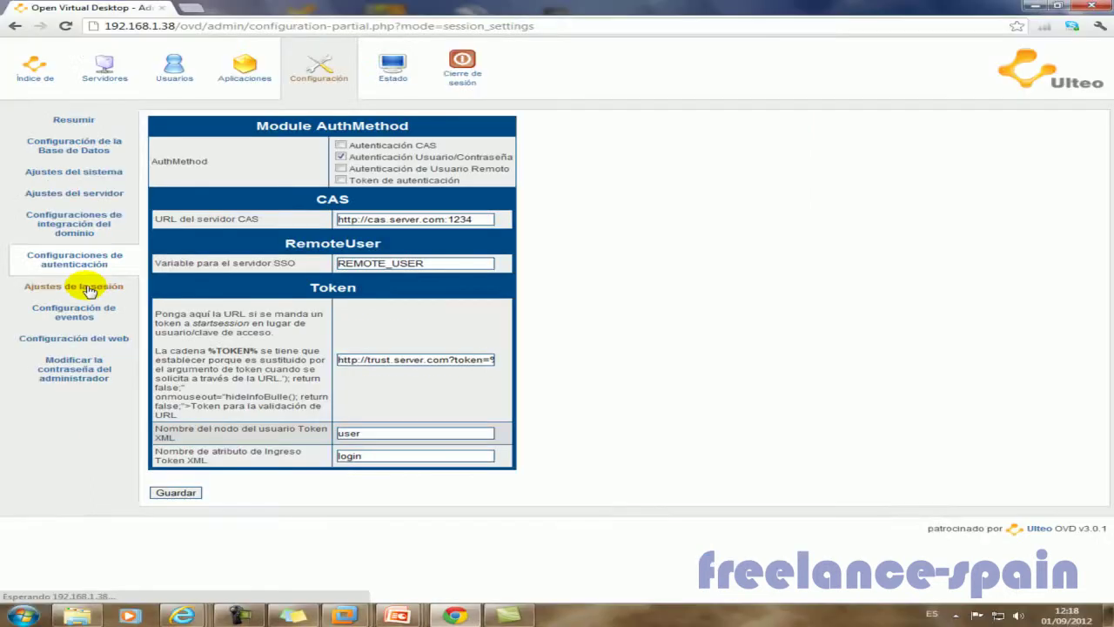
{"action": "left_click", "coordinate": [133, 287]}
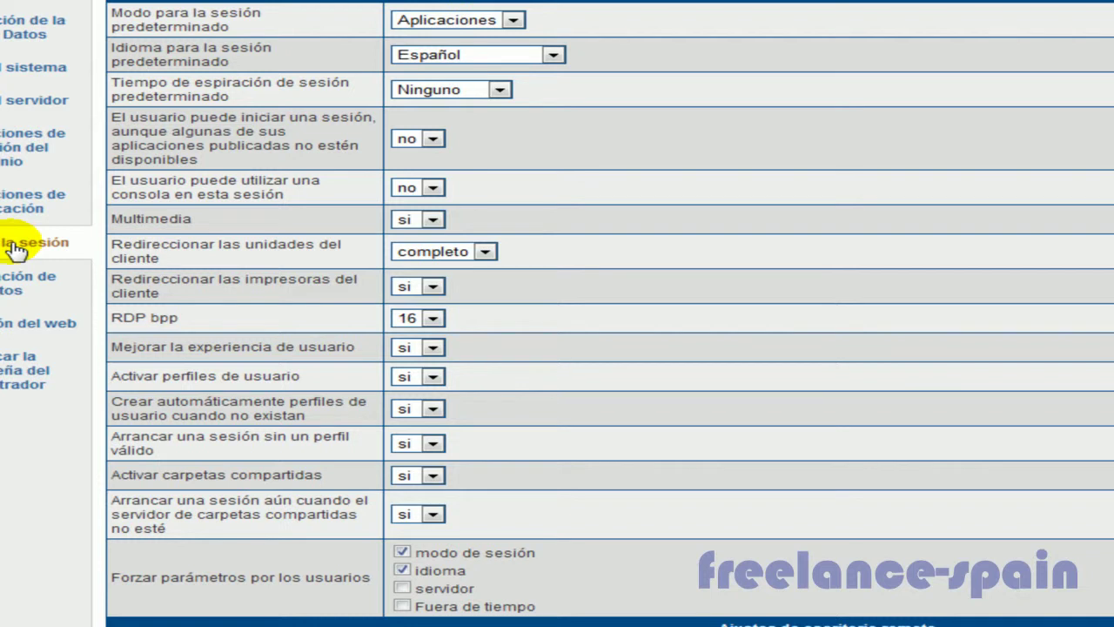
{"action": "left_click", "coordinate": [484, 253]}
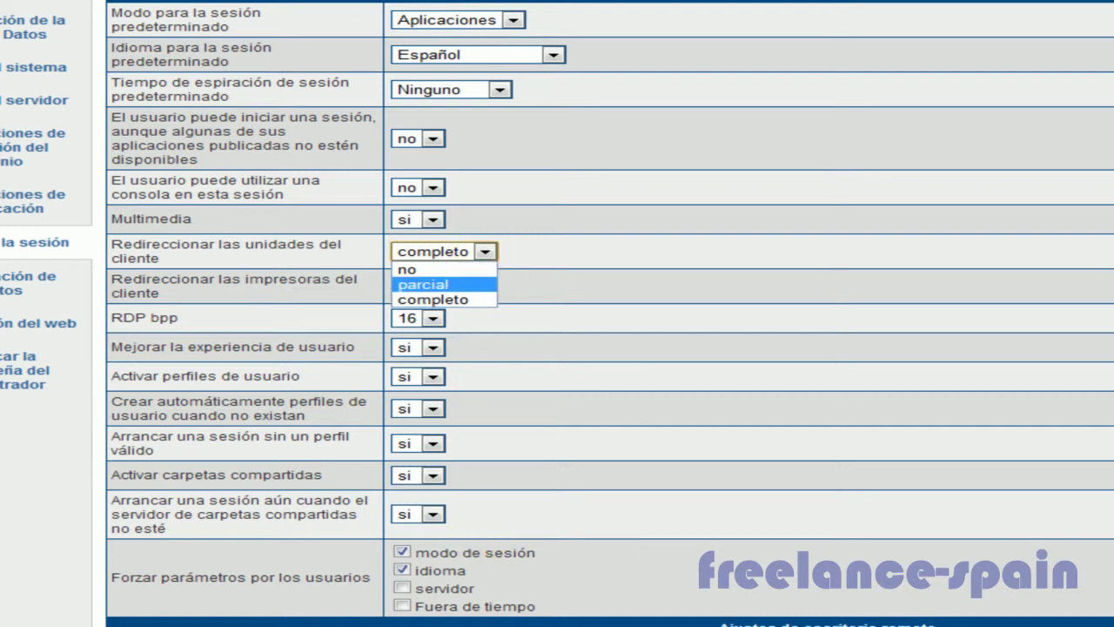
{"action": "scroll", "coordinate": [557, 314], "scroll_direction": "down", "scroll_amount": 5}
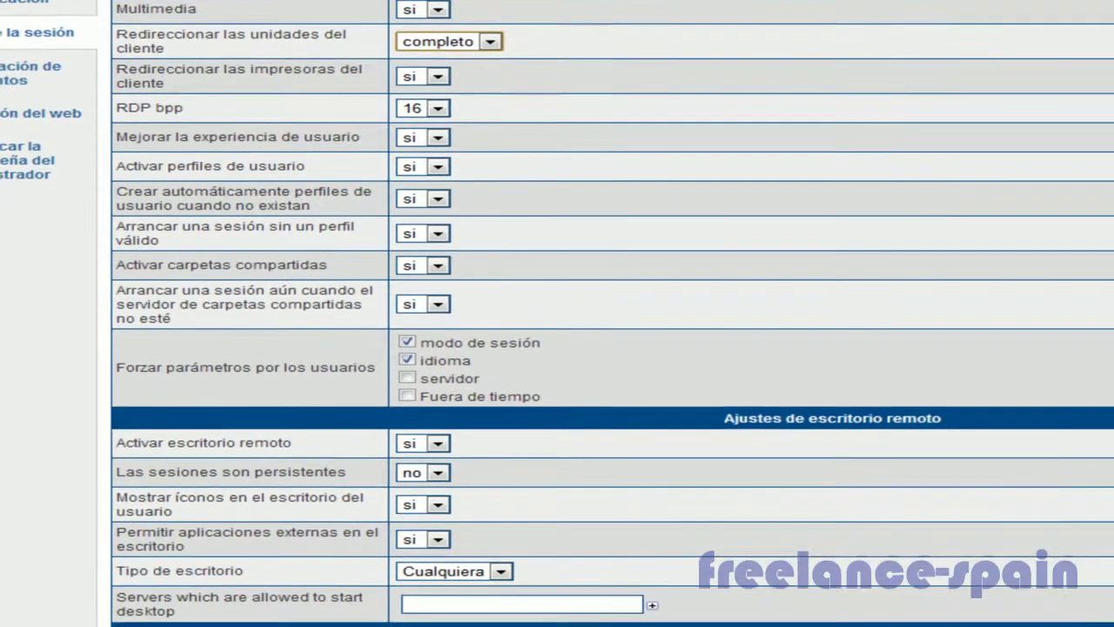
{"action": "scroll", "coordinate": [557, 314], "scroll_direction": "down", "scroll_amount": 3}
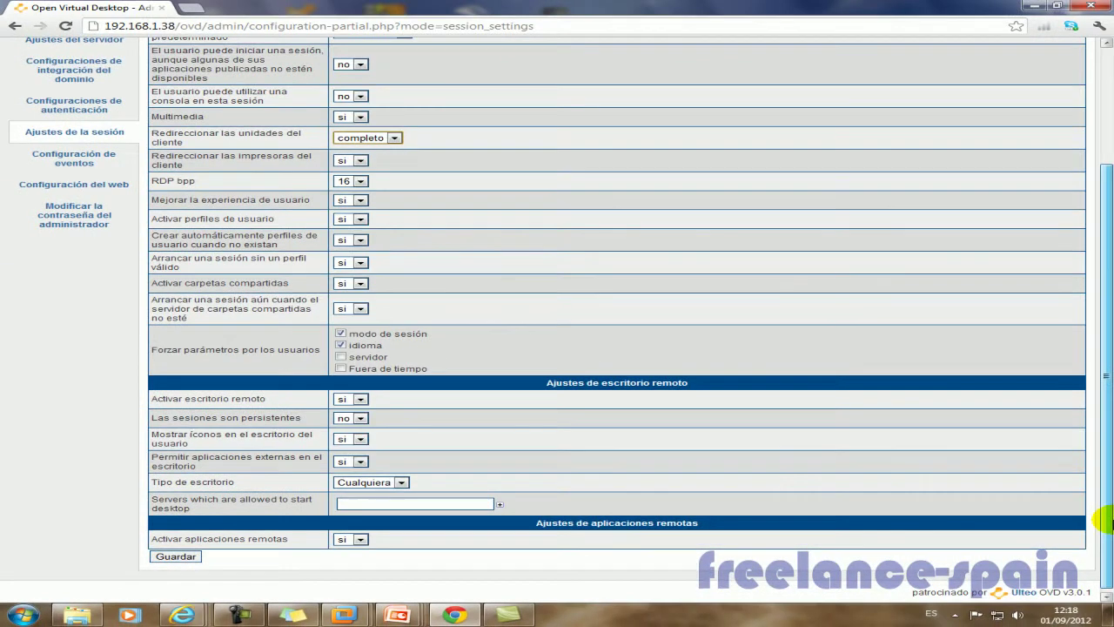
{"action": "left_click_drag", "start_coordinate": [1103, 520], "coordinate": [1104, 370]}
Review the event settings, including the alert e-mail address field and the notification callbacks
{"action": "left_click", "coordinate": [49, 320]}
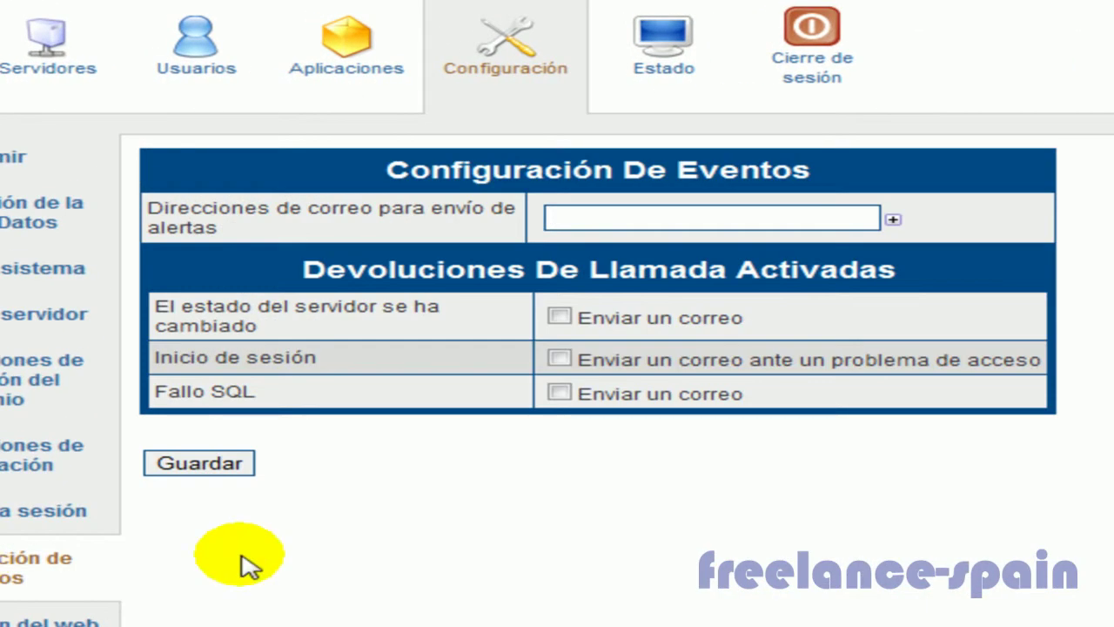
{"action": "left_click", "coordinate": [566, 220]}
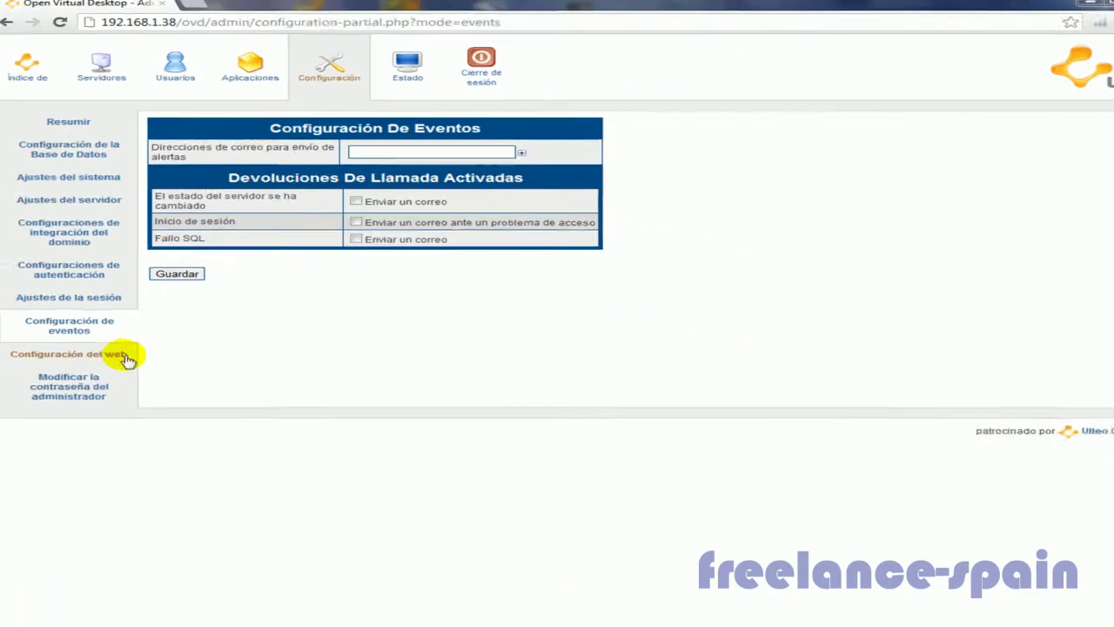
Review the web settings, including the user list display choices, and open the administrator password change form
{"action": "left_click", "coordinate": [74, 623]}
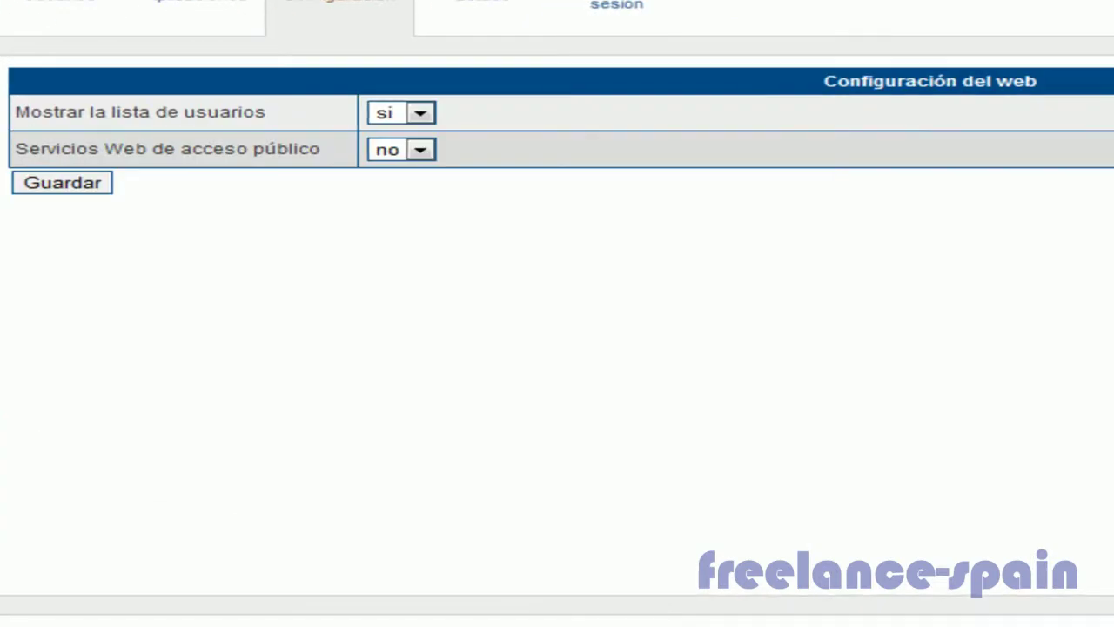
{"action": "left_click", "coordinate": [420, 114]}
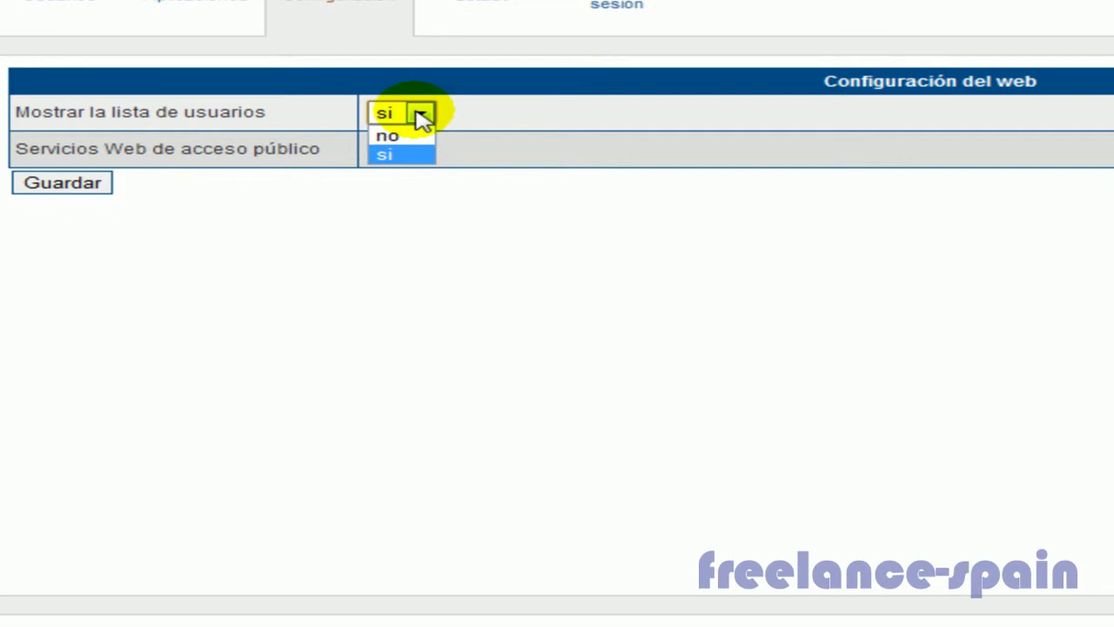
{"action": "left_click", "coordinate": [420, 114]}
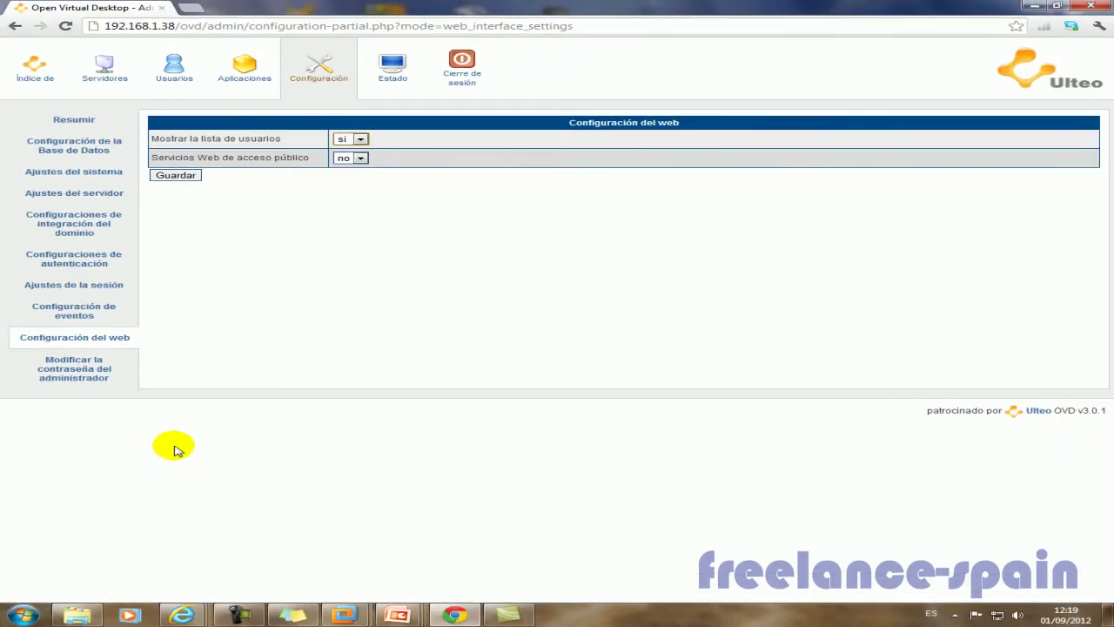
{"action": "left_click", "coordinate": [84, 378]}
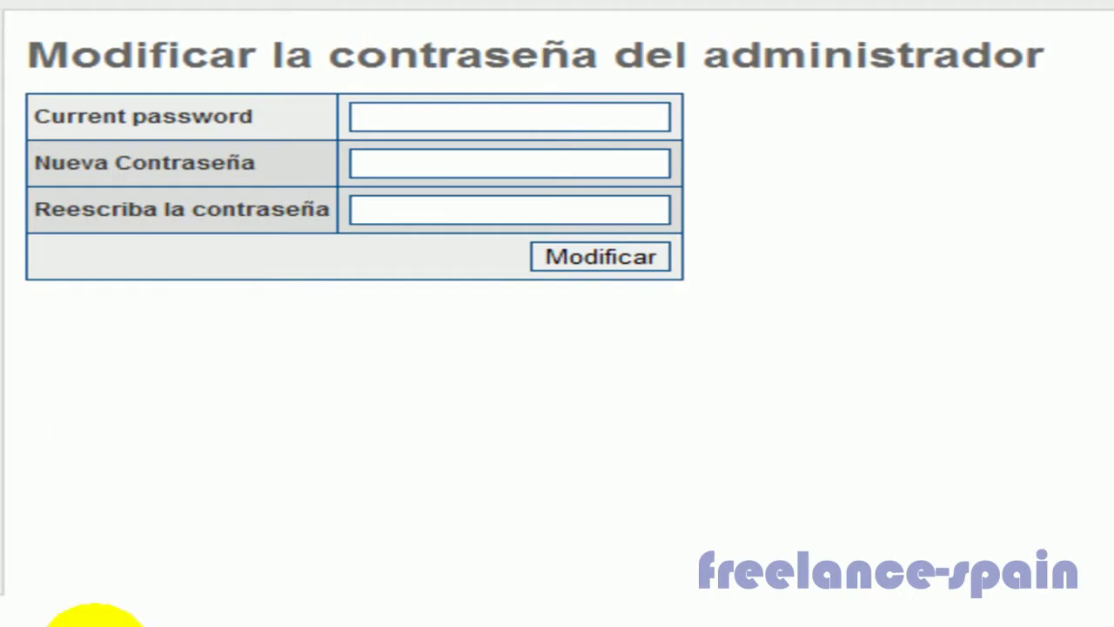
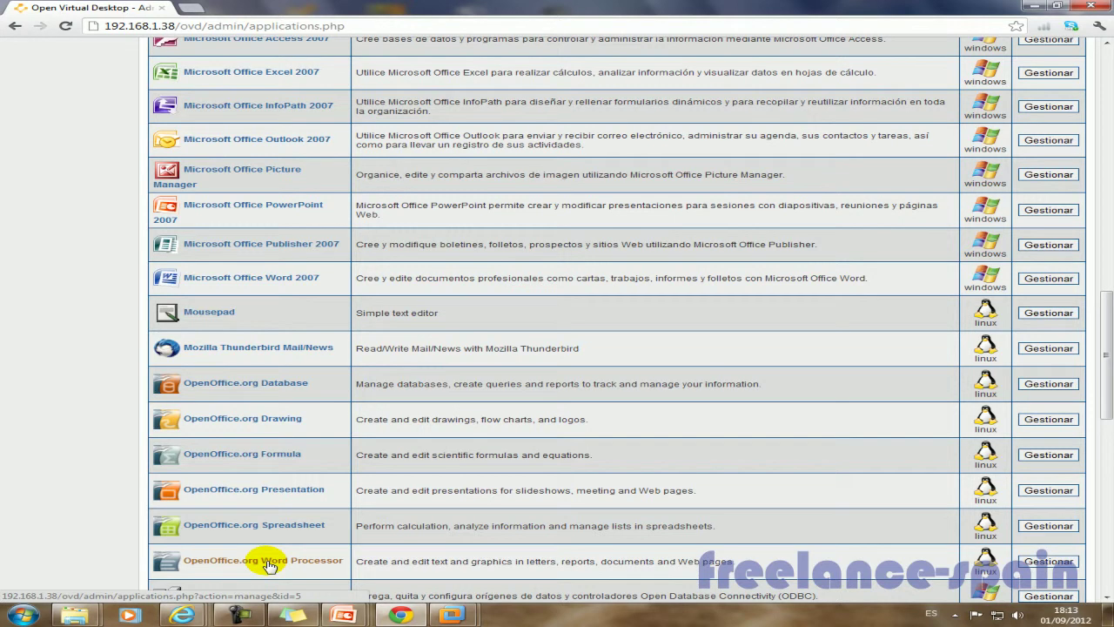
Open the apps_linux application group for management and review its applications, the applications available to add, and its publication options
{"action": "left_click_drag", "start_coordinate": [1106, 357], "coordinate": [1107, 113]}
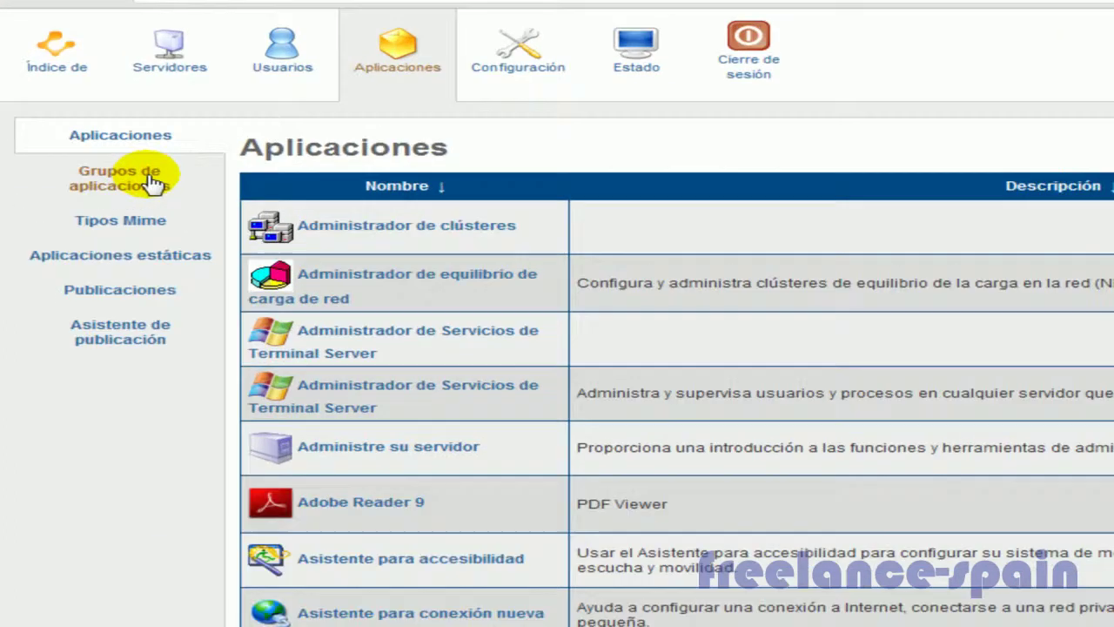
{"action": "left_click", "coordinate": [153, 183]}
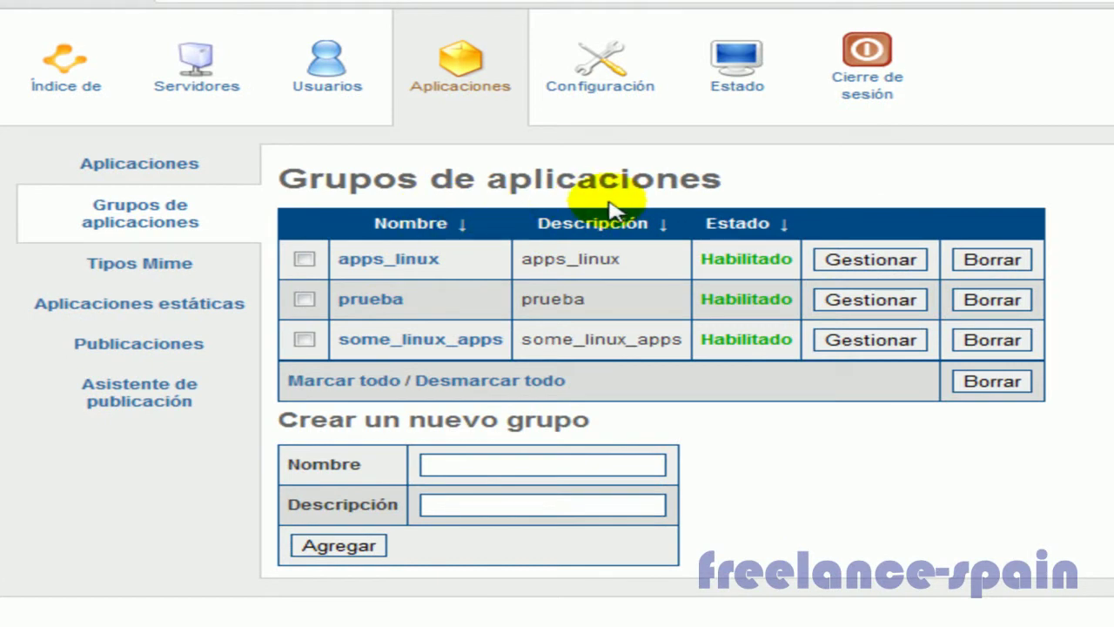
{"action": "left_click", "coordinate": [860, 271]}
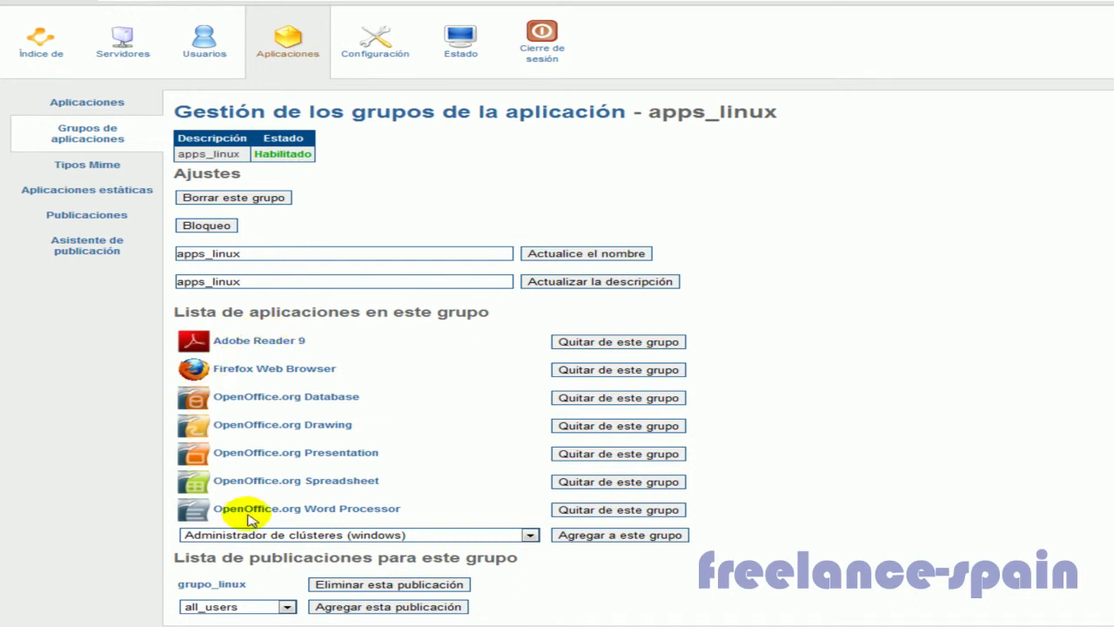
{"action": "left_click", "coordinate": [530, 534]}
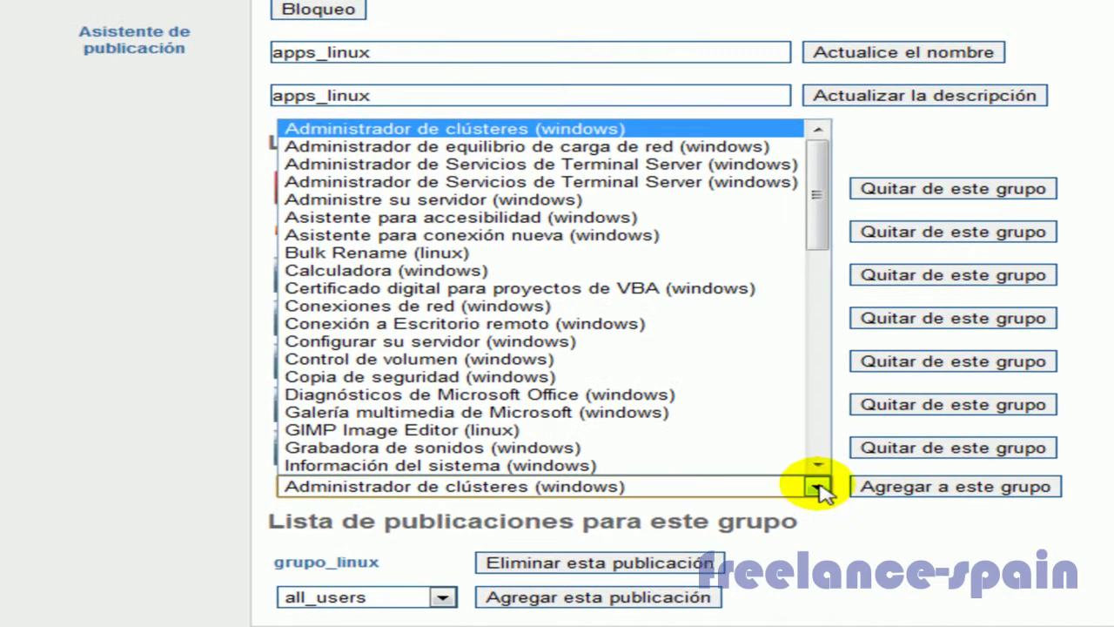
{"action": "left_click_drag", "start_coordinate": [821, 211], "coordinate": [821, 423]}
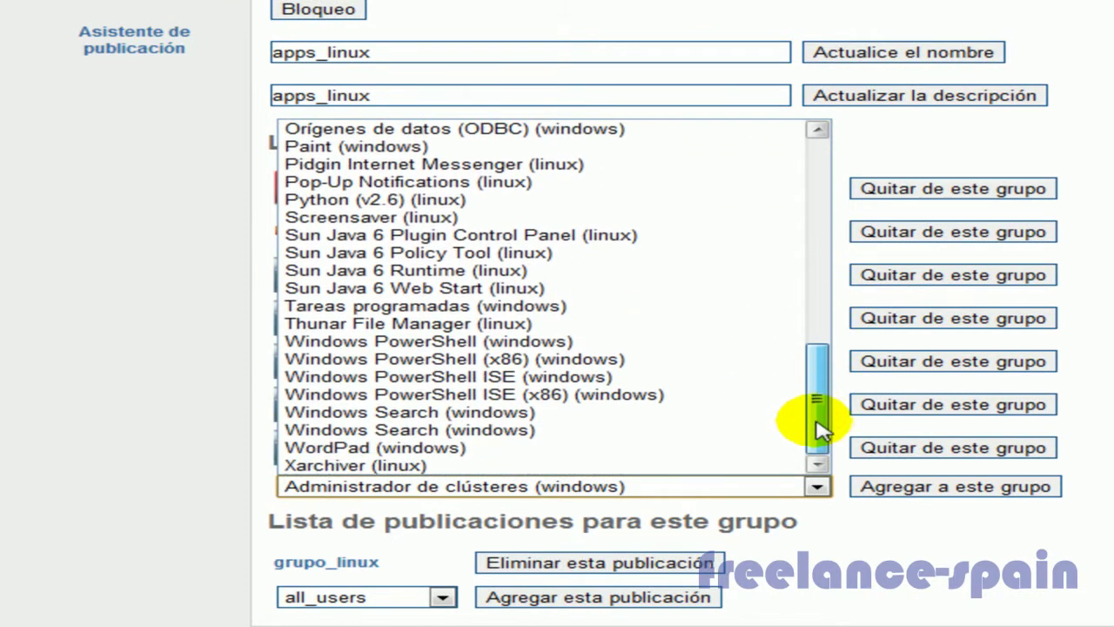
{"action": "left_click", "coordinate": [815, 487]}
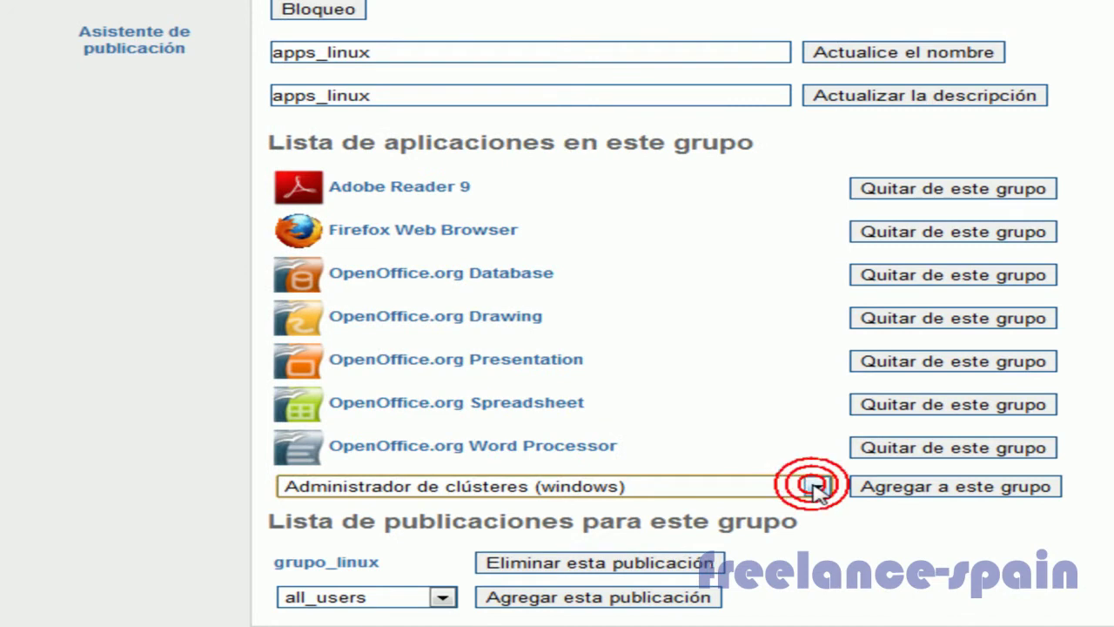
{"action": "left_click", "coordinate": [440, 602]}
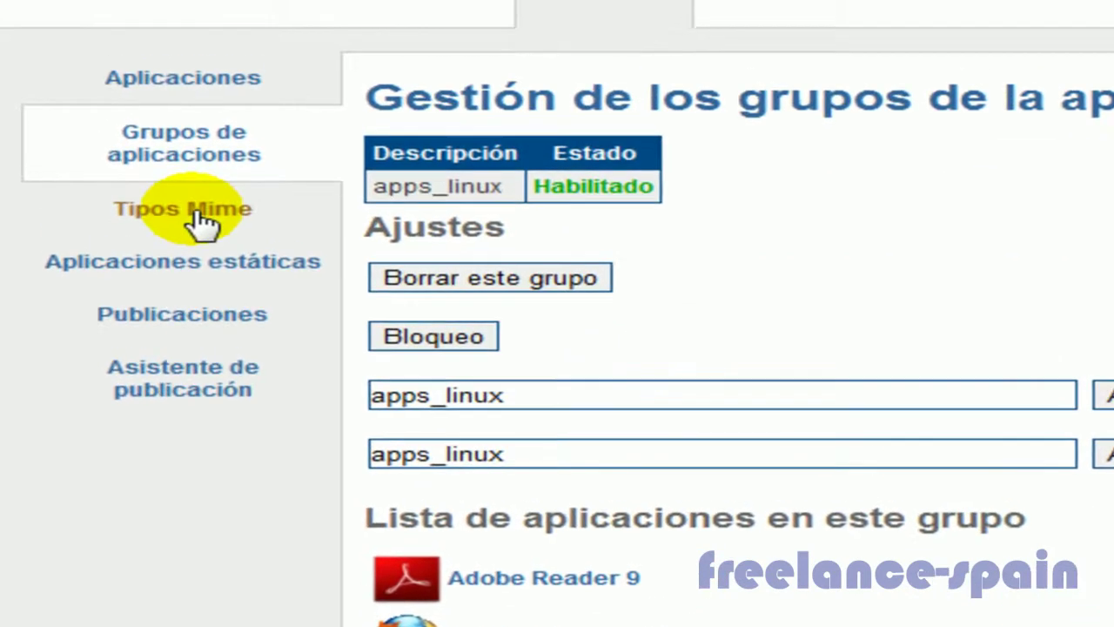
Review the list of Mime types and the form for adding a static application
{"action": "left_click", "coordinate": [200, 222]}
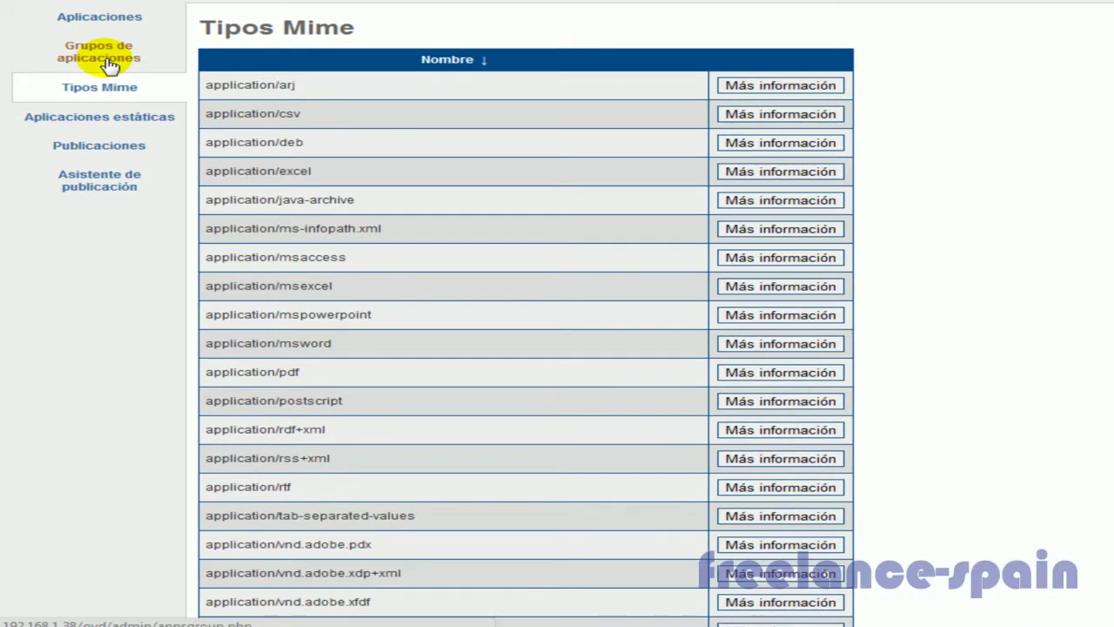
{"action": "left_click", "coordinate": [116, 123]}
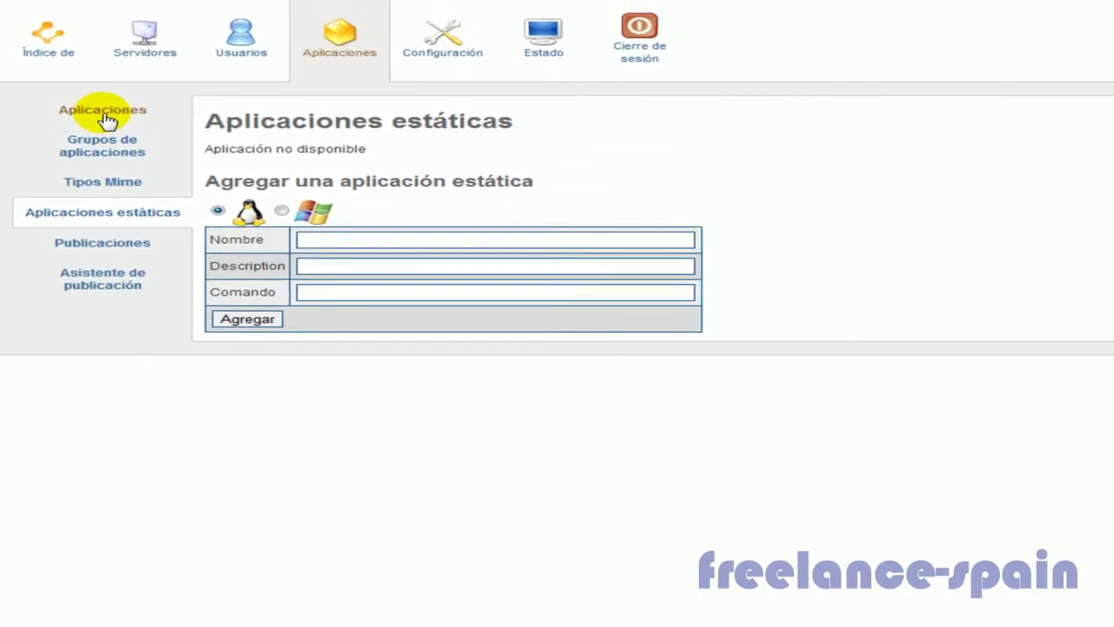
Clone the Administrador de clústeres application to a new static application
{"action": "left_click", "coordinate": [103, 119]}
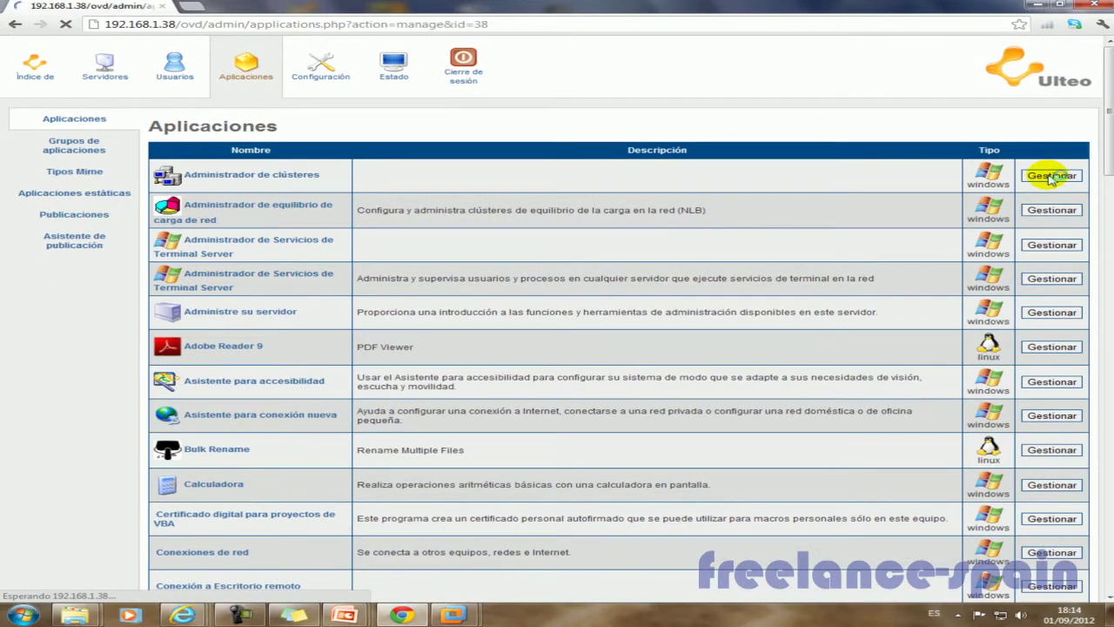
{"action": "left_click", "coordinate": [1051, 176]}
{"action": "left_click", "coordinate": [839, 362]}
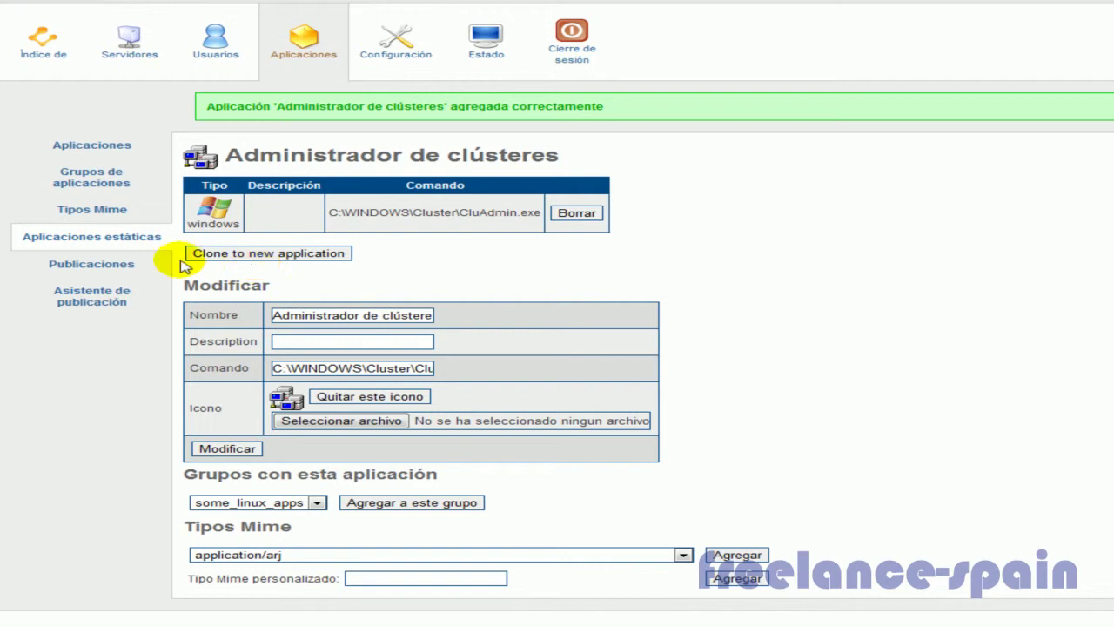
Delete the cloned Administrador de clústeres from the static applications and confirm the deletion
{"action": "left_click", "coordinate": [113, 243]}
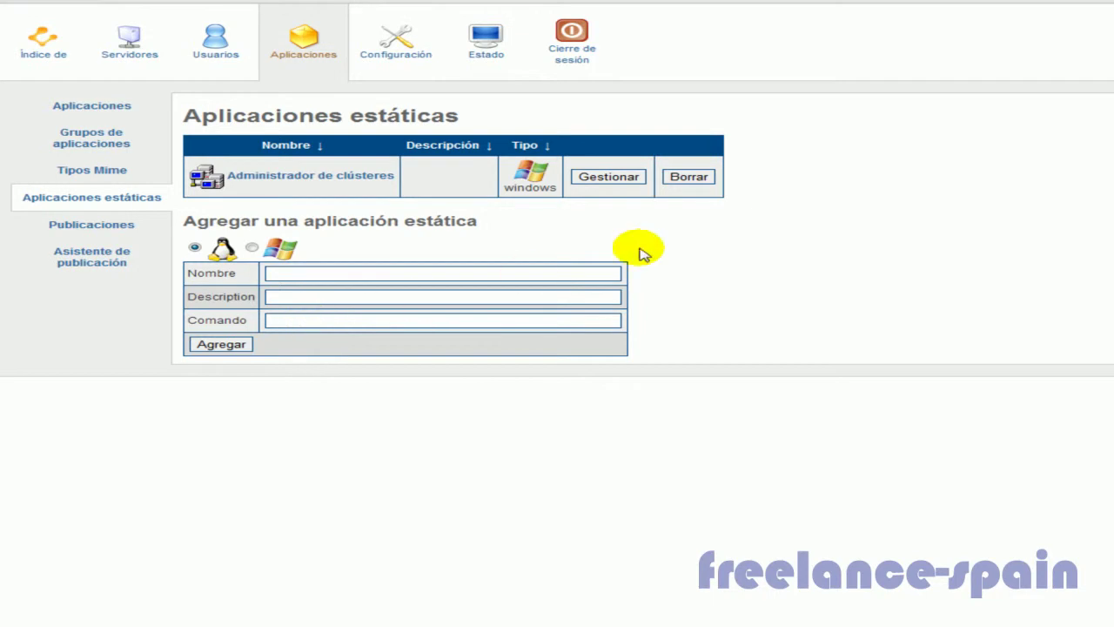
{"action": "left_click", "coordinate": [686, 180]}
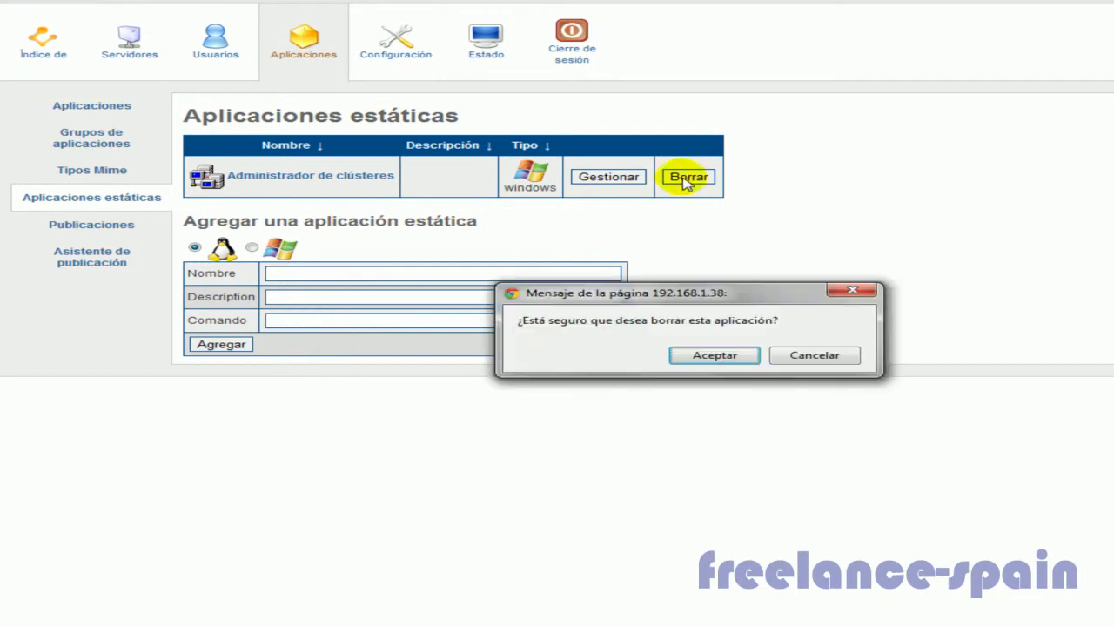
{"action": "left_click", "coordinate": [738, 352]}
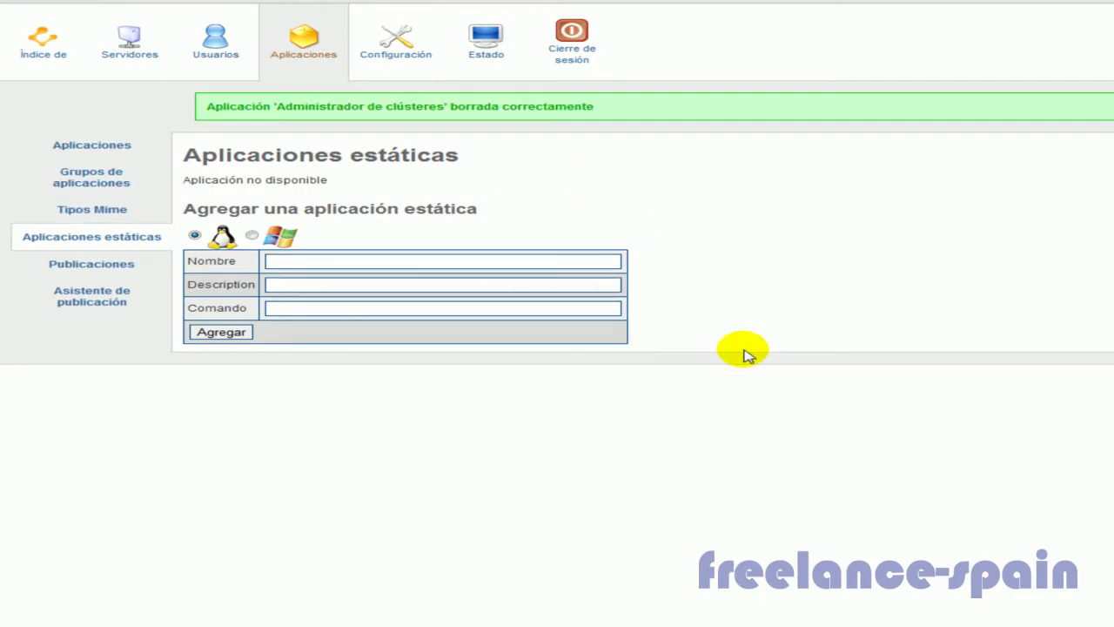
Review the application publications and the user groups and application groups selectable for a new publication
{"action": "left_click", "coordinate": [103, 263]}
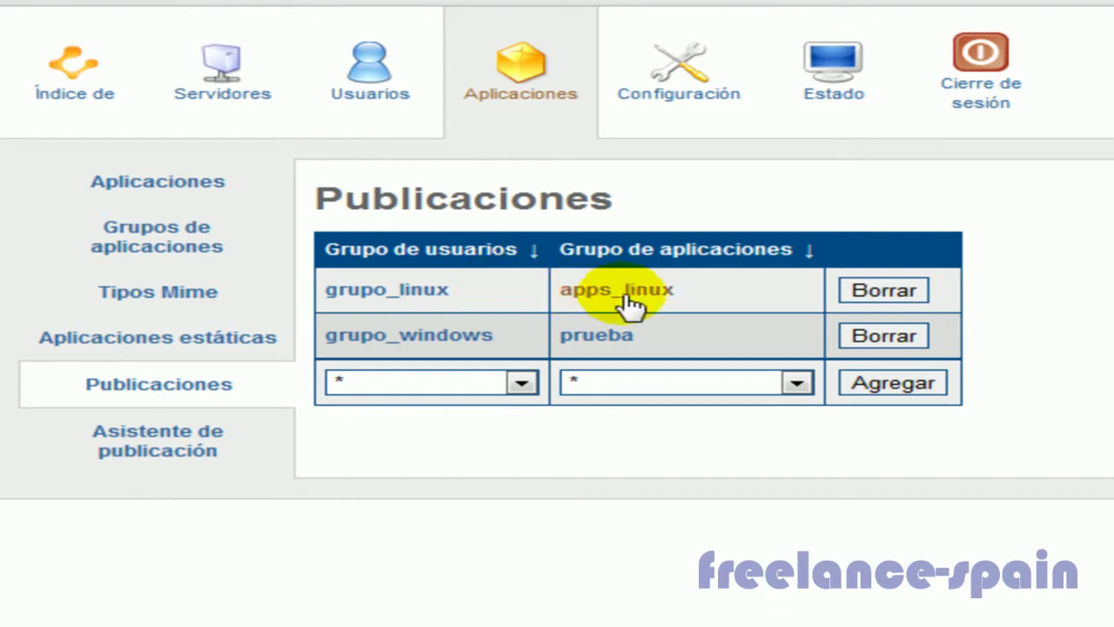
{"action": "left_click", "coordinate": [522, 383]}
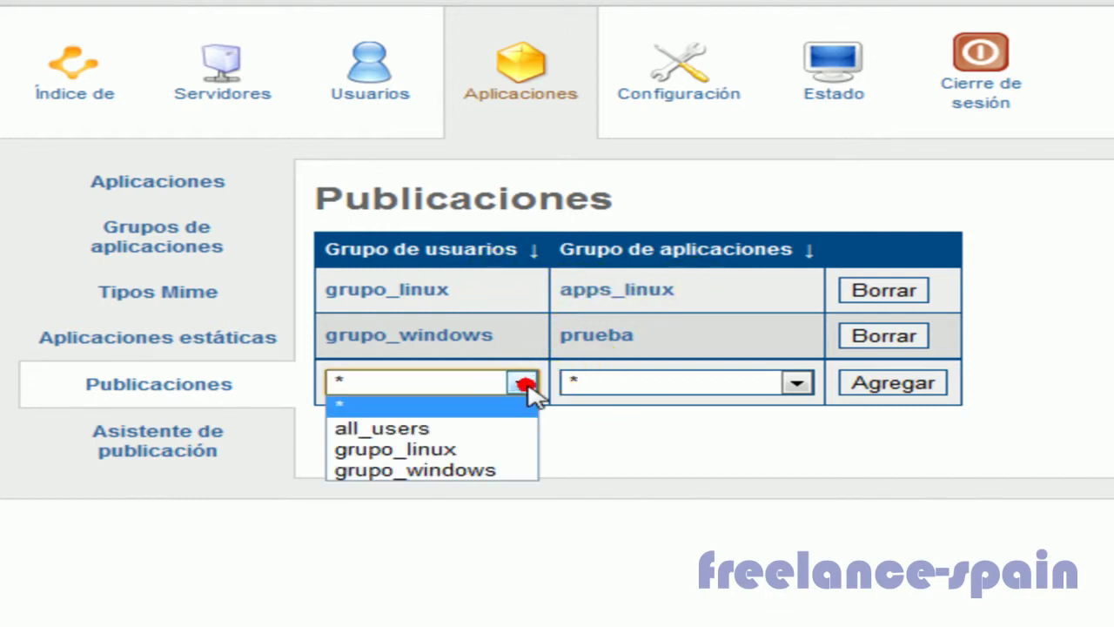
{"action": "left_click", "coordinate": [522, 383]}
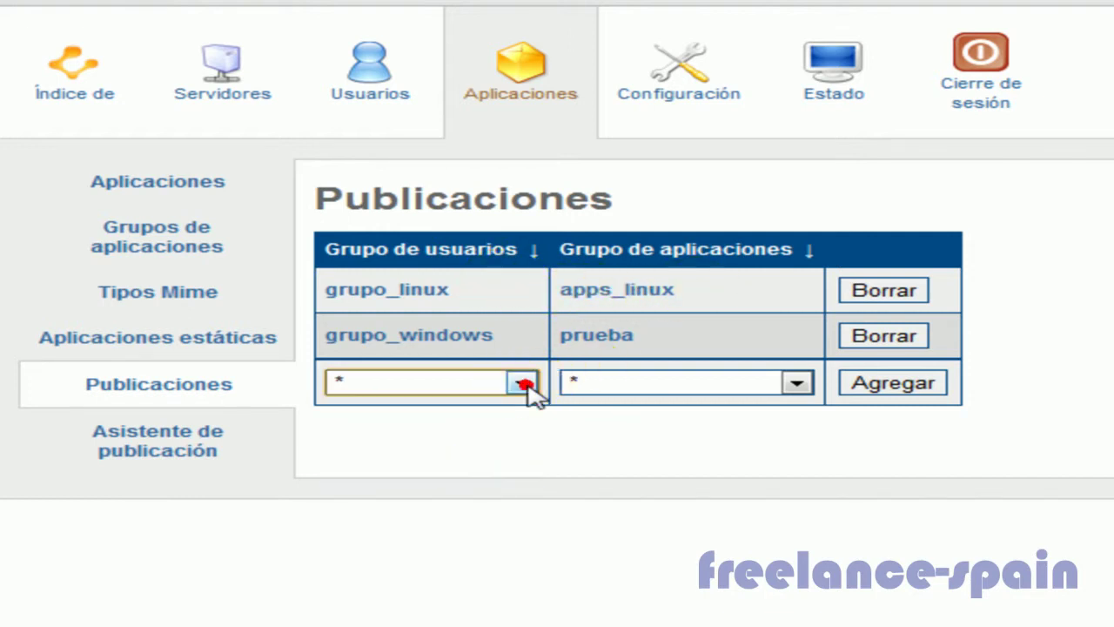
{"action": "left_click", "coordinate": [798, 384]}
{"action": "left_click", "coordinate": [798, 384]}
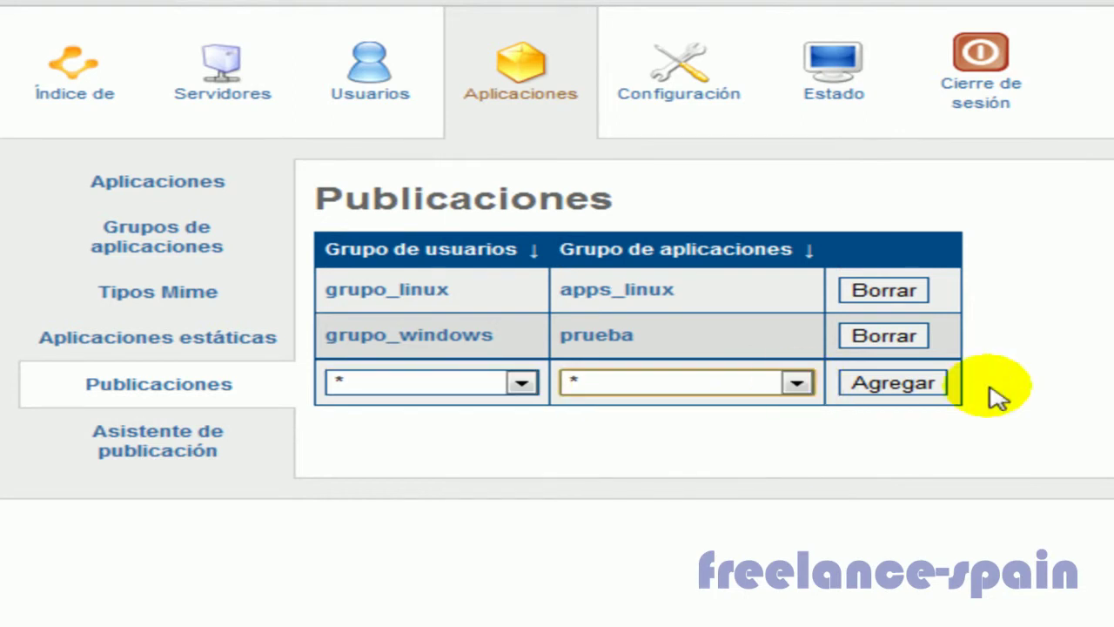
Go through the publication wizard pairing user group grupo_linux with application group prueba, and leave it at the confirmation without creating the publication
{"action": "left_click", "coordinate": [211, 432]}
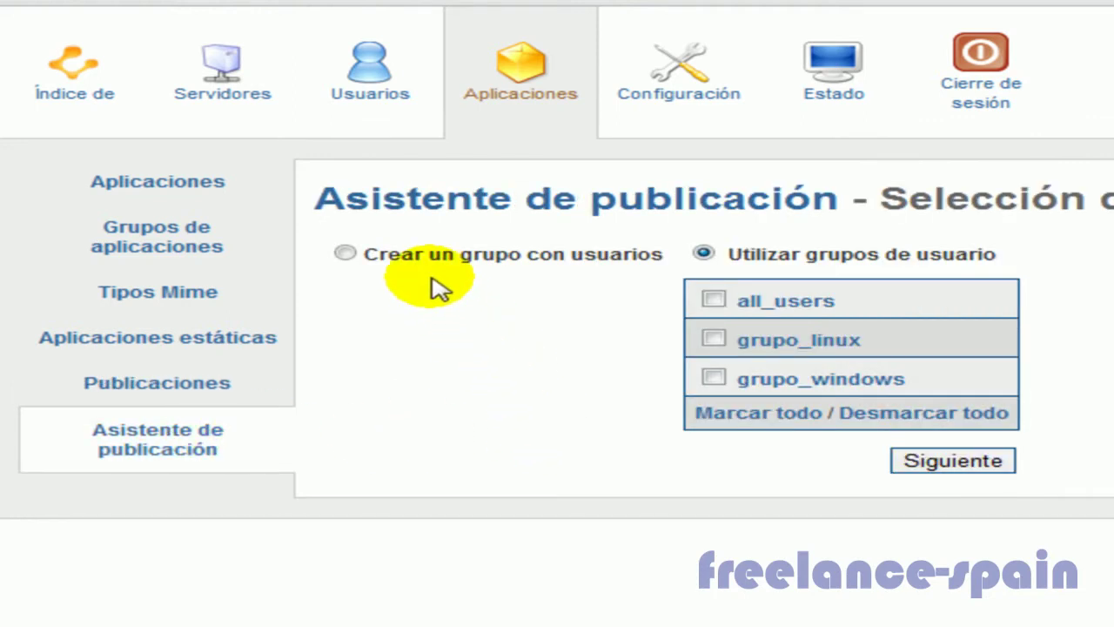
{"action": "left_click", "coordinate": [877, 280]}
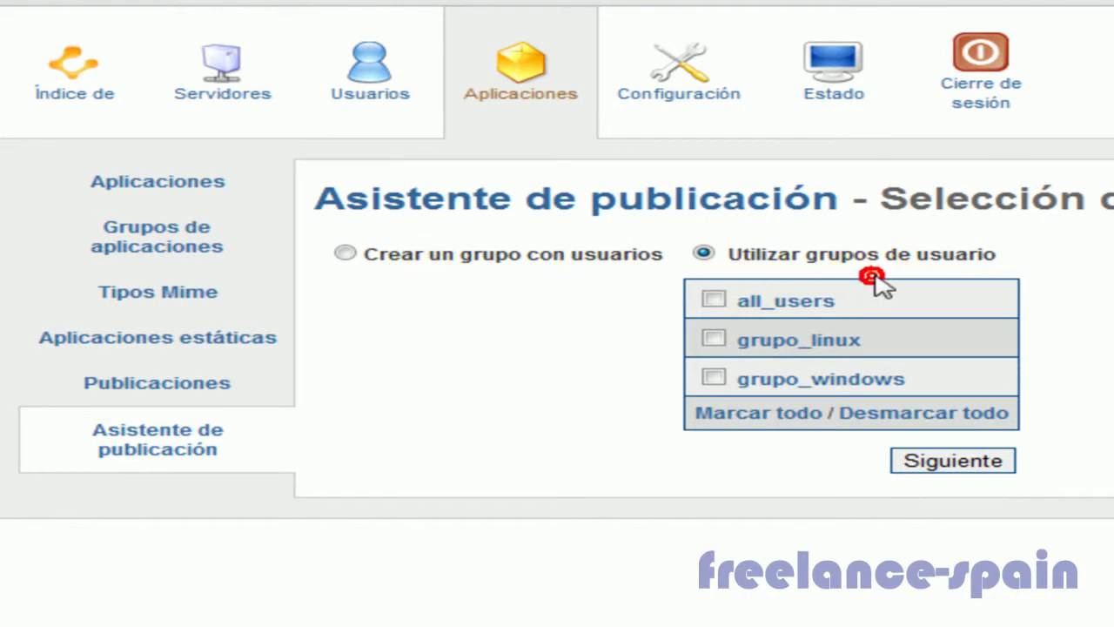
{"action": "left_click", "coordinate": [713, 339]}
{"action": "left_click", "coordinate": [947, 464]}
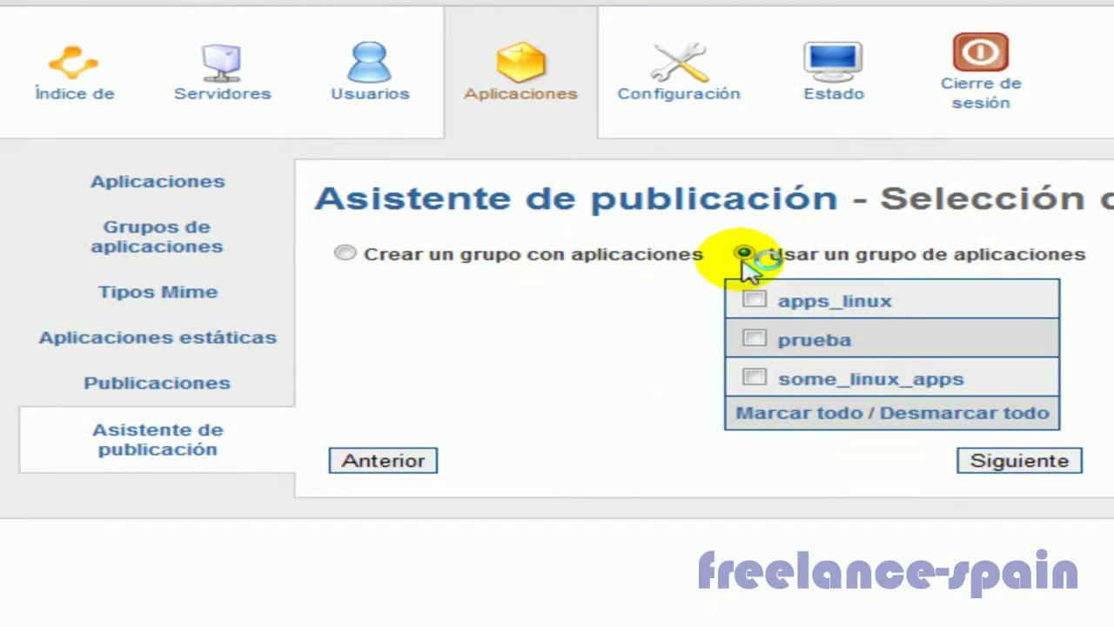
{"action": "left_click", "coordinate": [1000, 265]}
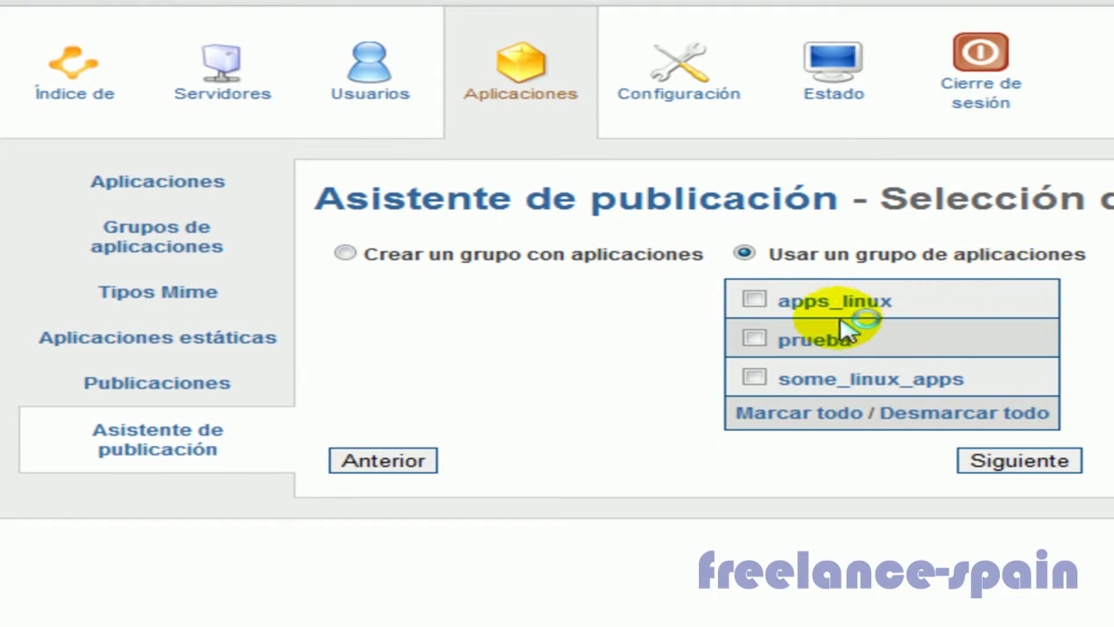
{"action": "left_click", "coordinate": [754, 340]}
{"action": "left_click", "coordinate": [1031, 475]}
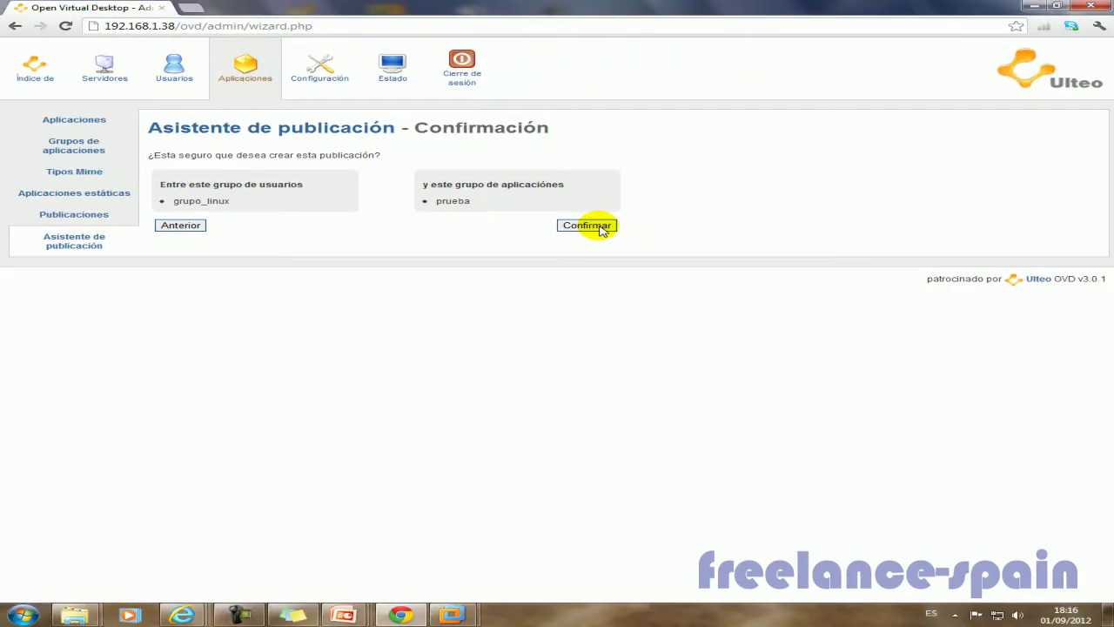
{"action": "left_click", "coordinate": [245, 72]}
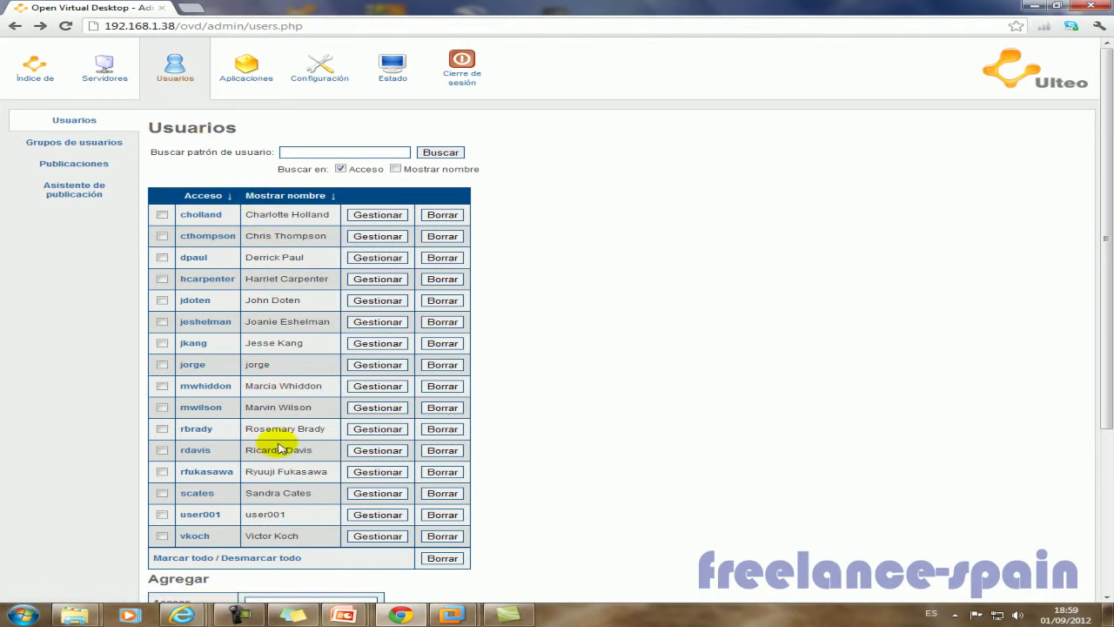
Review the first listed user's settings and group membership, and return to the user list with its add and populate forms
{"action": "left_click", "coordinate": [378, 214]}
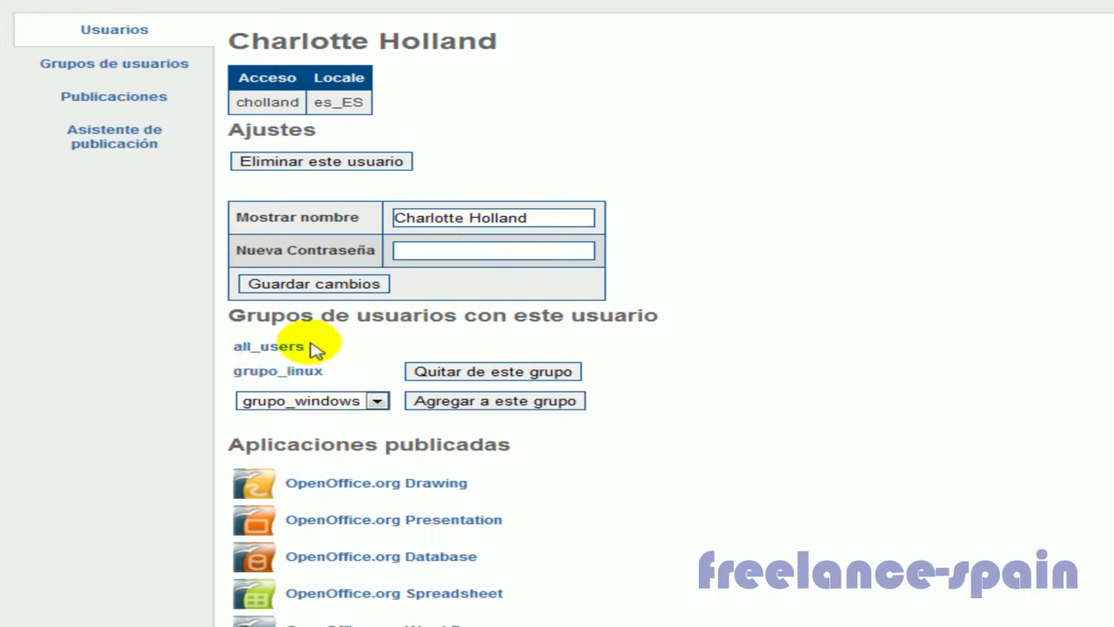
{"action": "left_click", "coordinate": [355, 376]}
{"action": "left_click", "coordinate": [354, 376]}
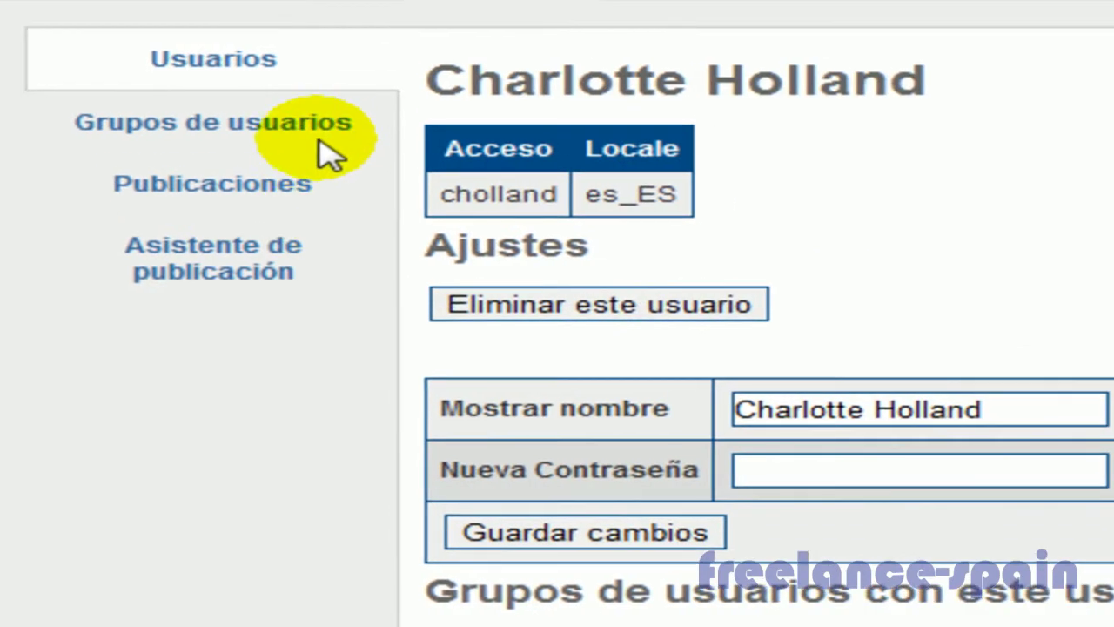
{"action": "left_click", "coordinate": [269, 66]}
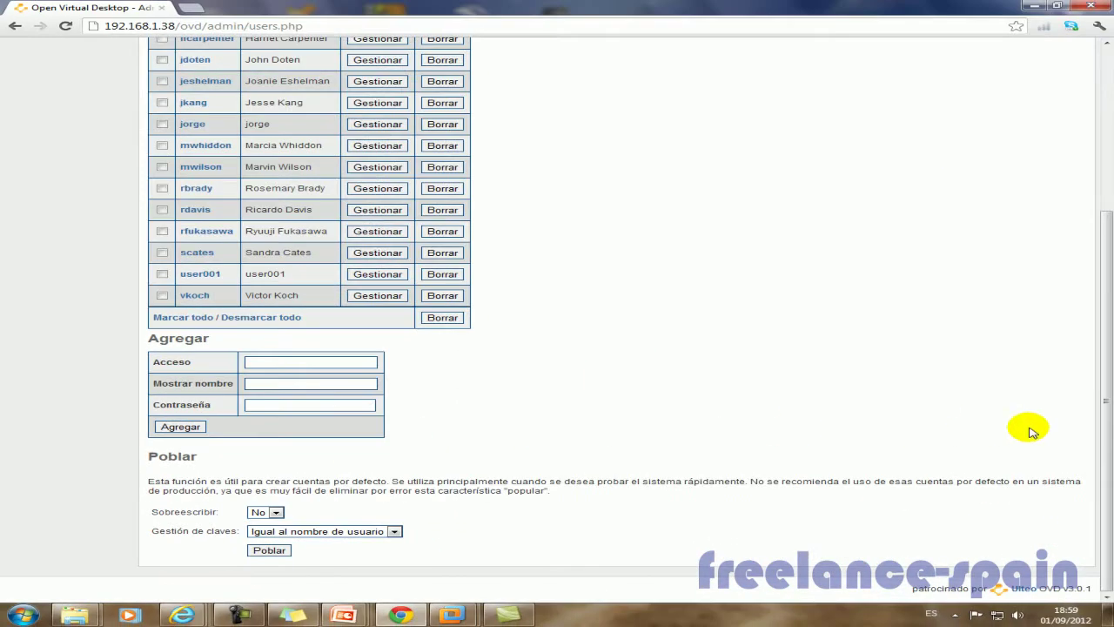
Open the all_users user group for management and review its publications, policy and session settings
{"action": "scroll", "coordinate": [1106, 411], "scroll_direction": "up", "scroll_amount": 3}
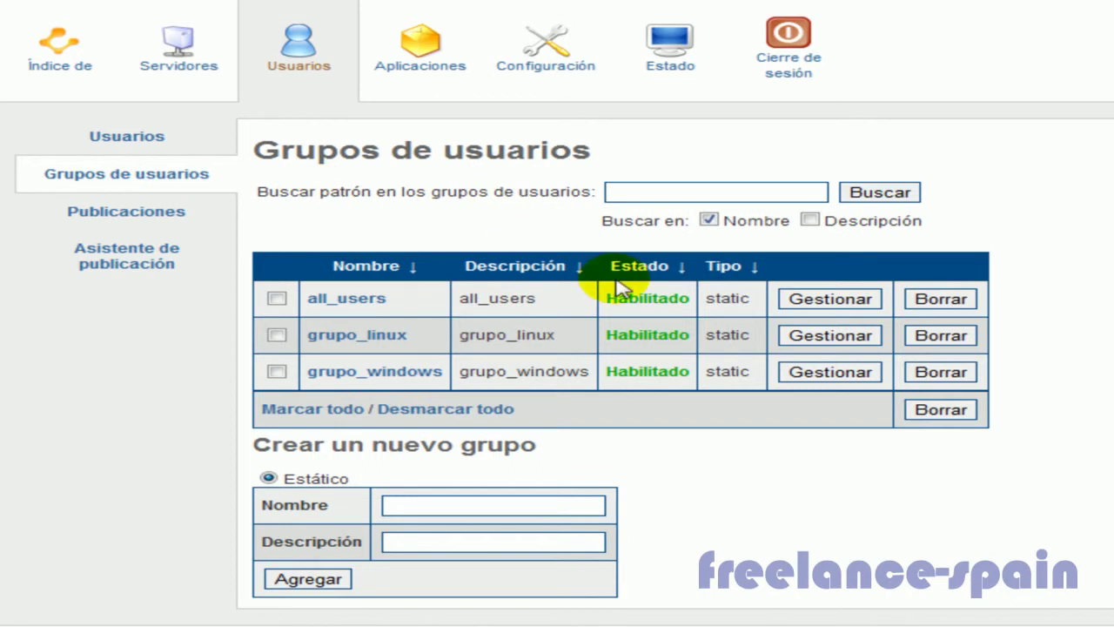
{"action": "left_click", "coordinate": [842, 300]}
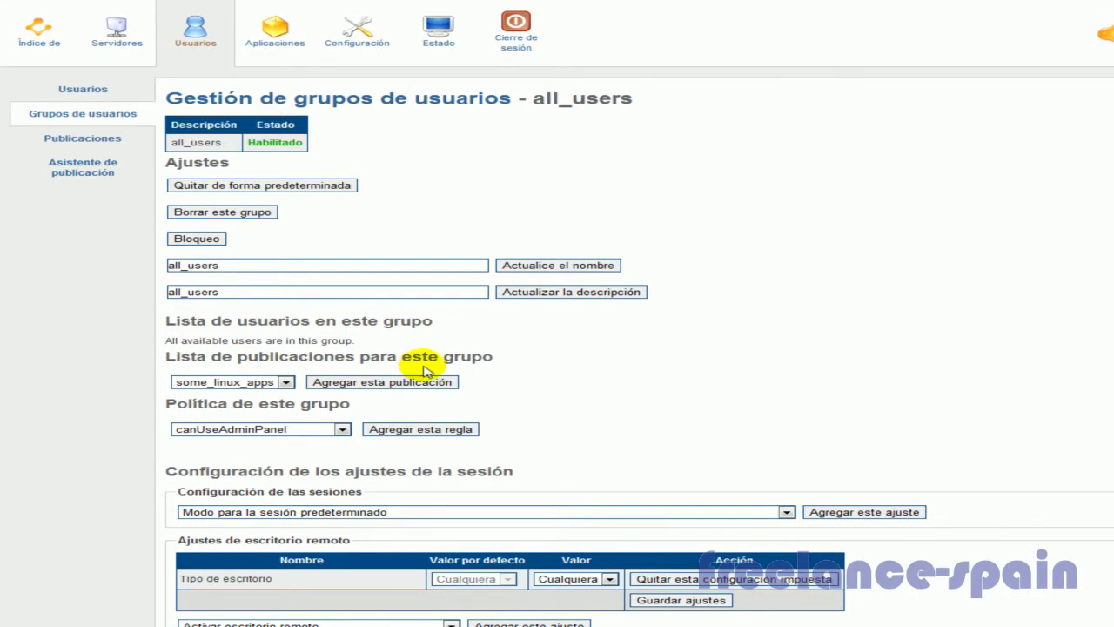
{"action": "scroll", "coordinate": [426, 370], "scroll_direction": "down", "scroll_amount": 3}
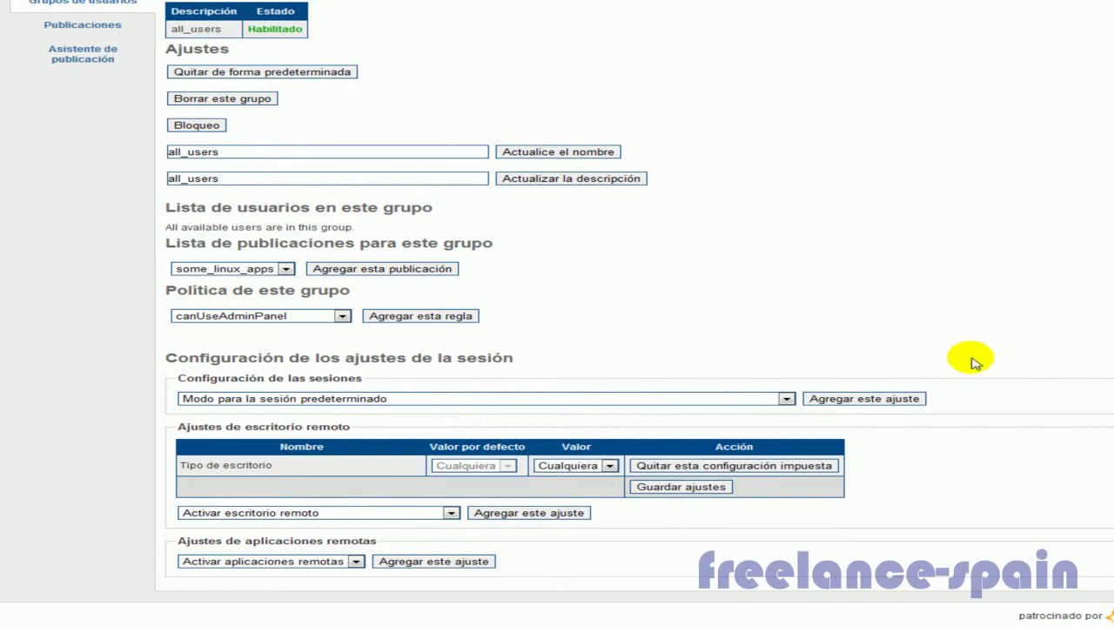
{"action": "scroll", "coordinate": [558, 313], "scroll_direction": "up", "scroll_amount": 3}
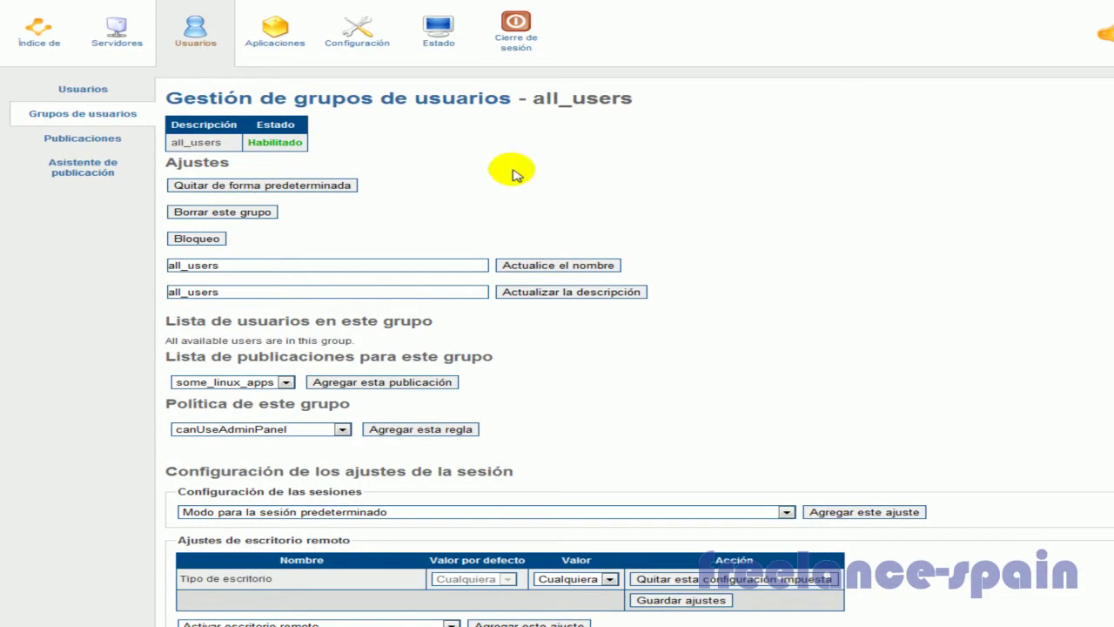
View the publications and publication wizard from the users section, return to the user list, and open the servers list
{"action": "left_click", "coordinate": [83, 141]}
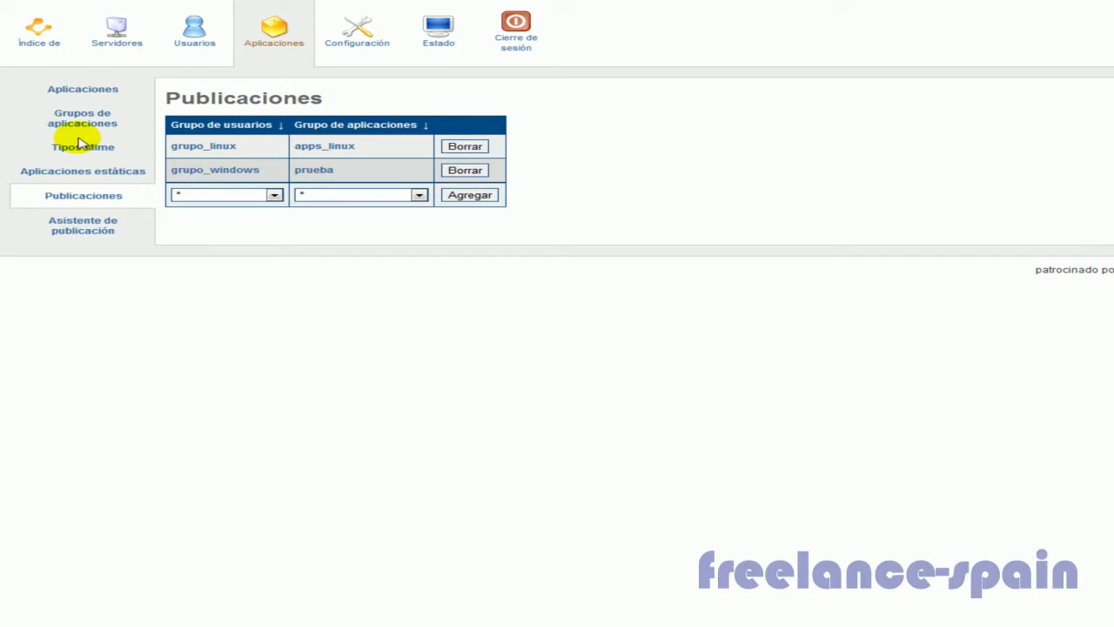
{"action": "left_click", "coordinate": [18, 0]}
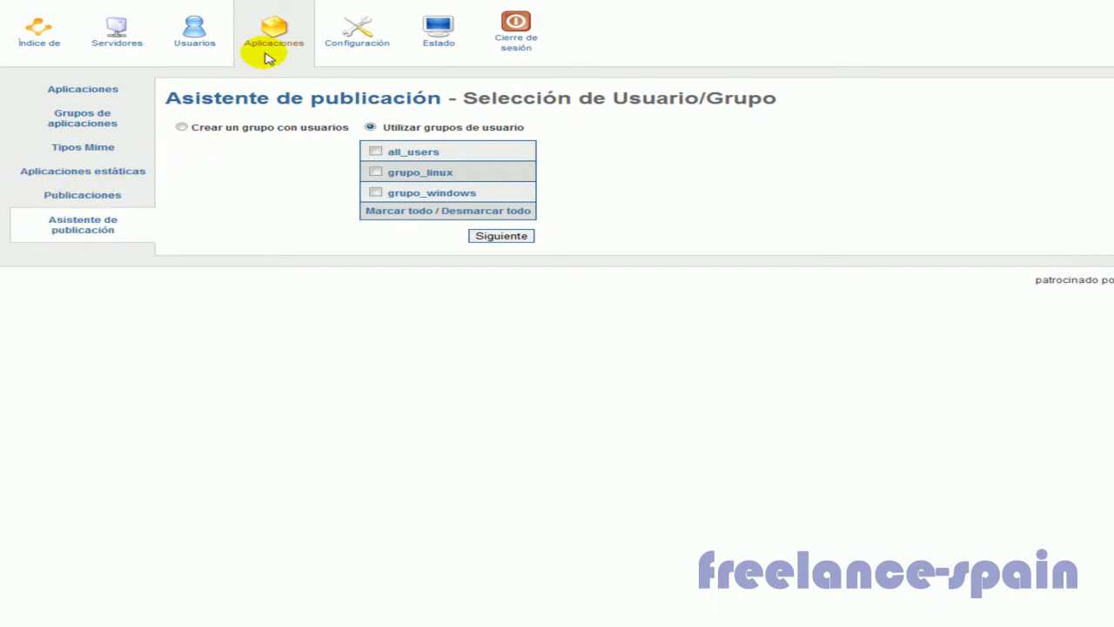
{"action": "left_click", "coordinate": [193, 36]}
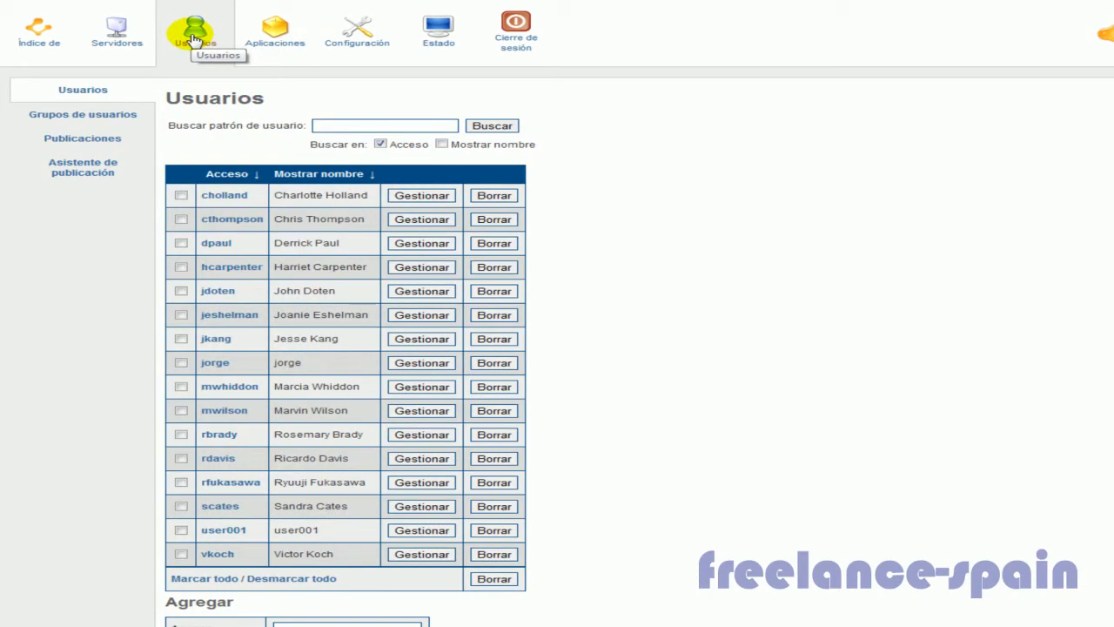
{"action": "left_click", "coordinate": [116, 30]}
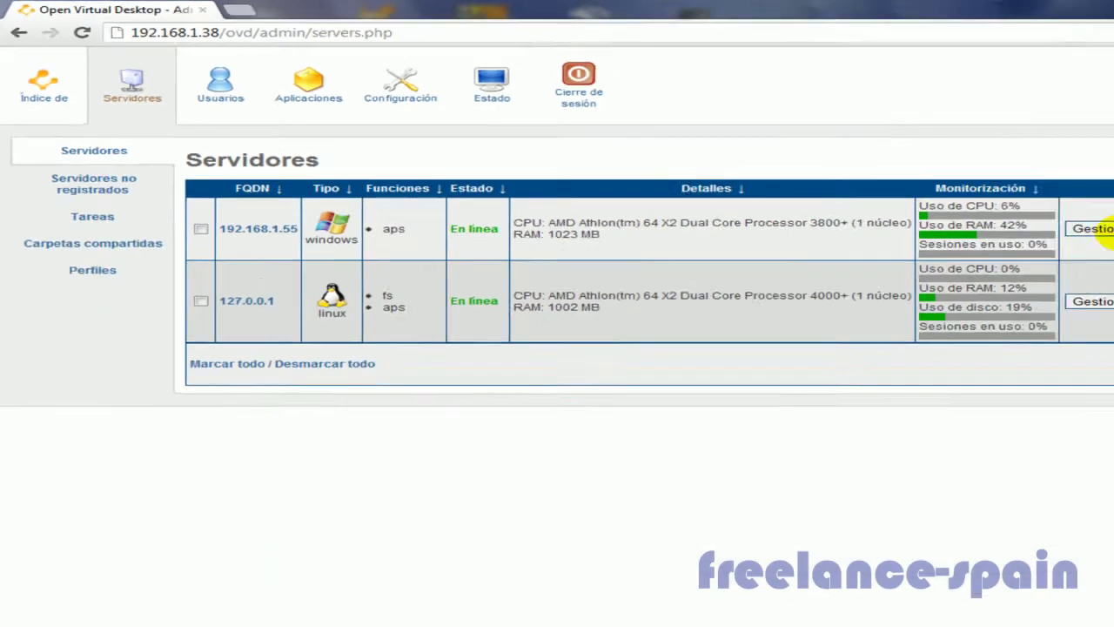
Open the Windows server 192.168.1.55 for management, review its configuration and available applications, and return to the servers list
{"action": "left_click", "coordinate": [897, 185]}
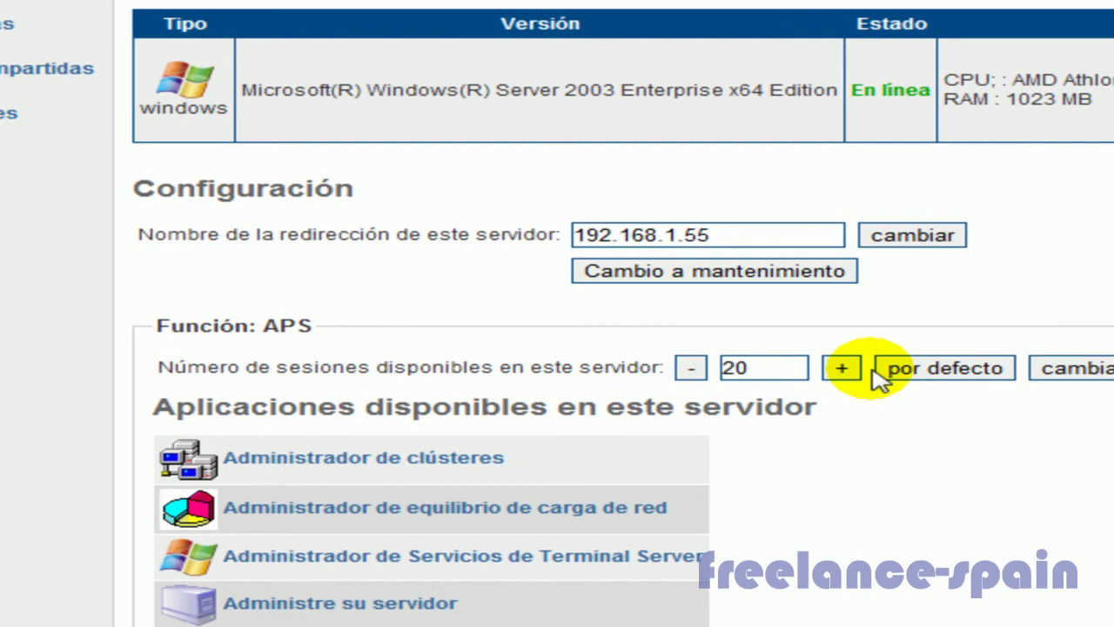
{"action": "left_click", "coordinate": [840, 367]}
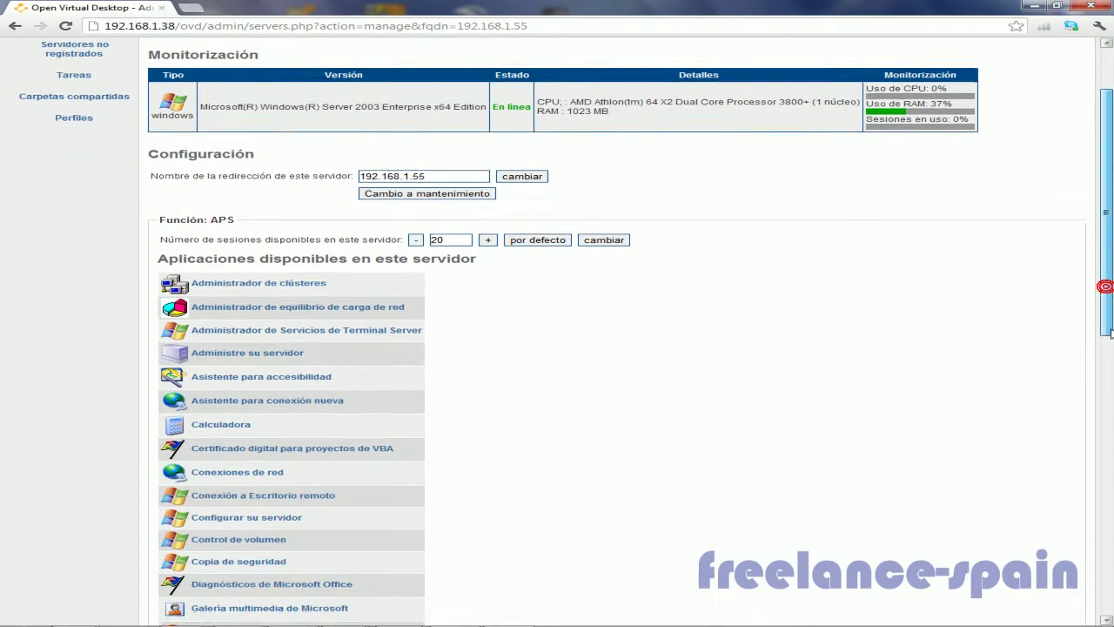
{"action": "left_click_drag", "start_coordinate": [1103, 348], "coordinate": [1109, 276]}
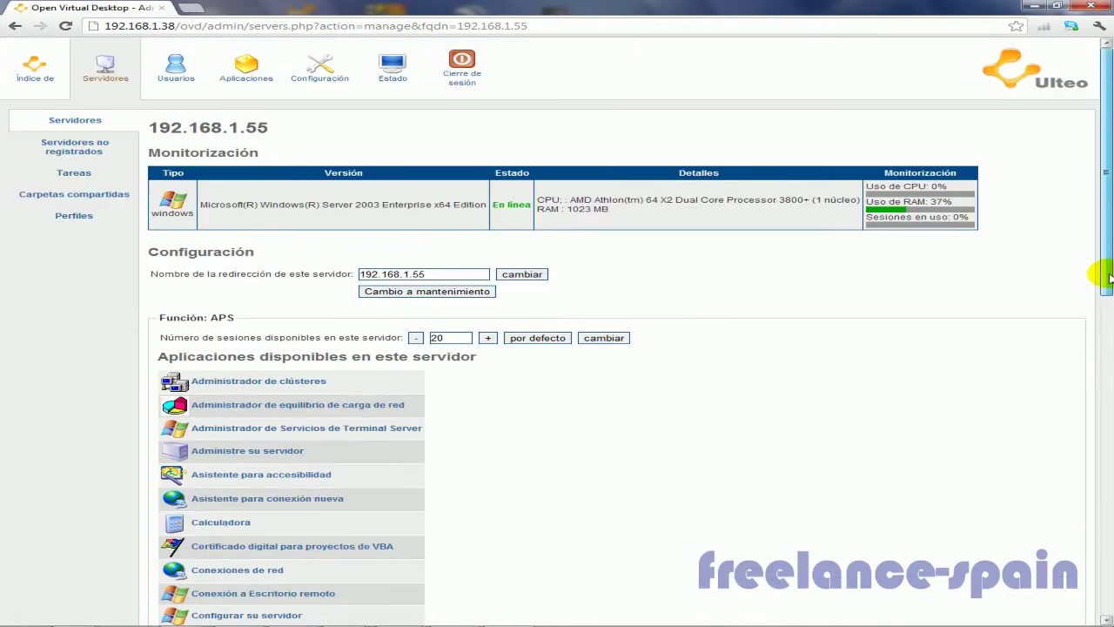
{"action": "left_click", "coordinate": [94, 122]}
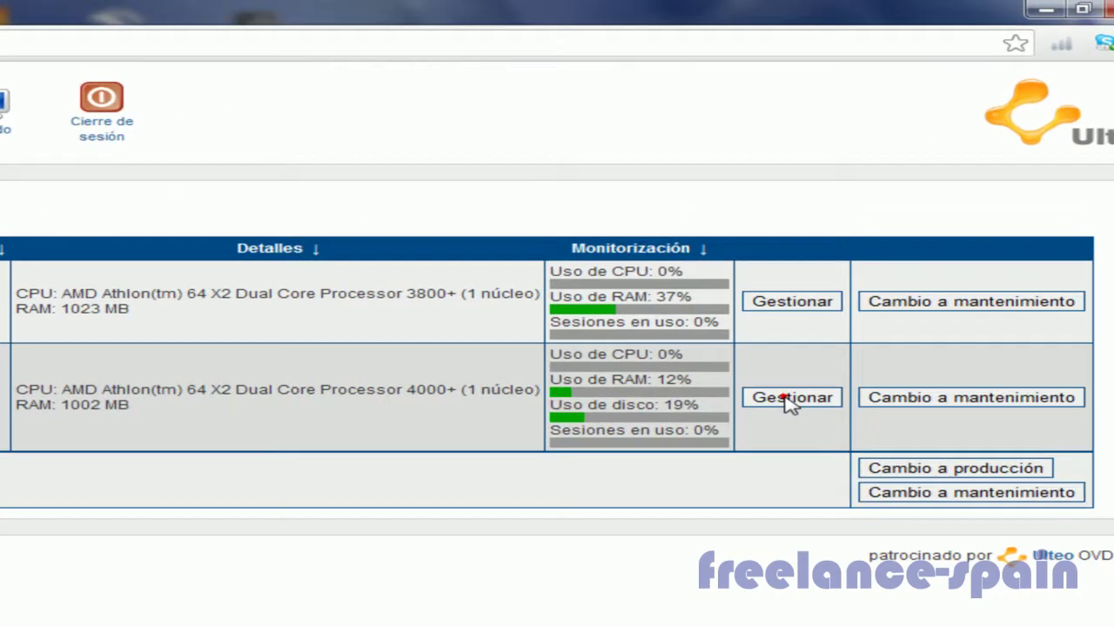
Open the Linux server 127.0.0.1 for management, review its applications, user profiles and shared folders, and return to the servers list
{"action": "left_click", "coordinate": [787, 398]}
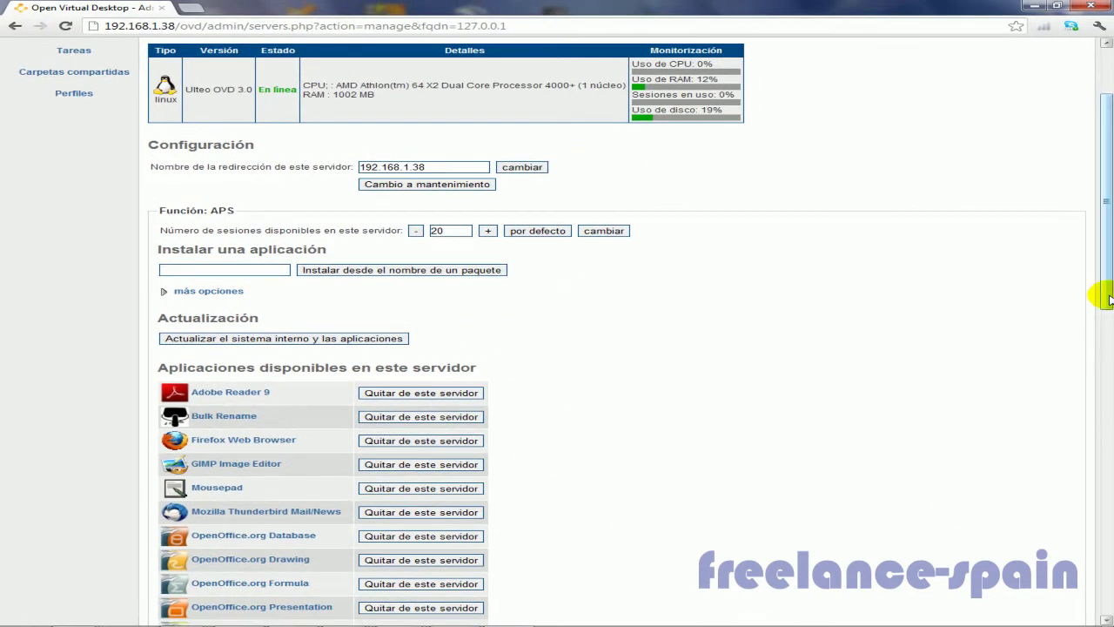
{"action": "left_click_drag", "start_coordinate": [1098, 291], "coordinate": [1105, 607]}
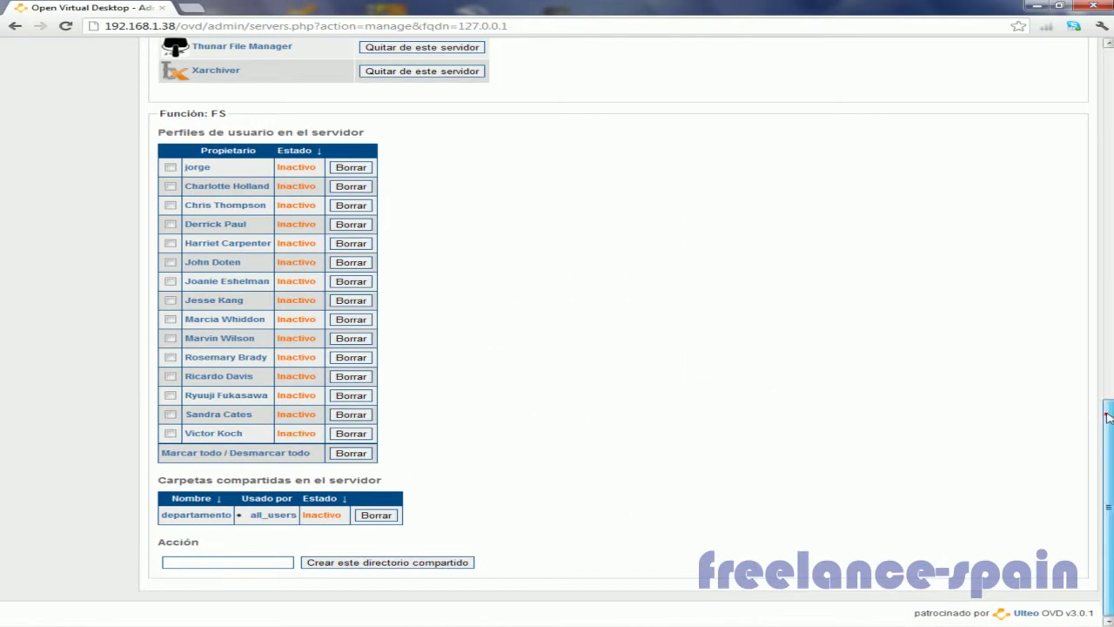
{"action": "left_click", "coordinate": [1105, 413]}
{"action": "left_click_drag", "start_coordinate": [1105, 414], "coordinate": [1105, 266]}
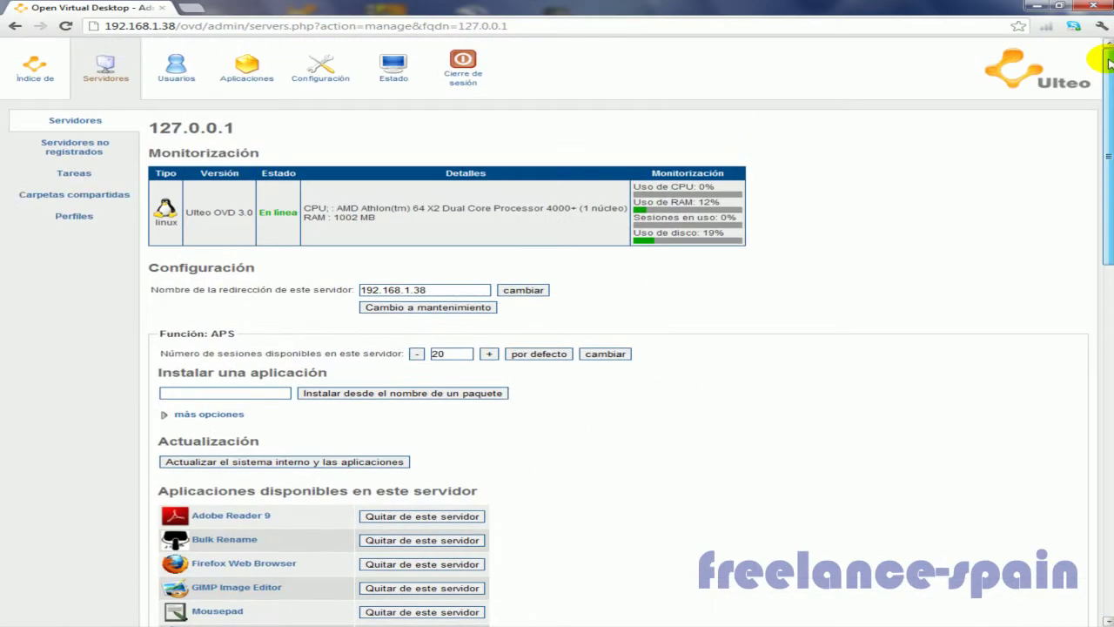
{"action": "left_click", "coordinate": [93, 124]}
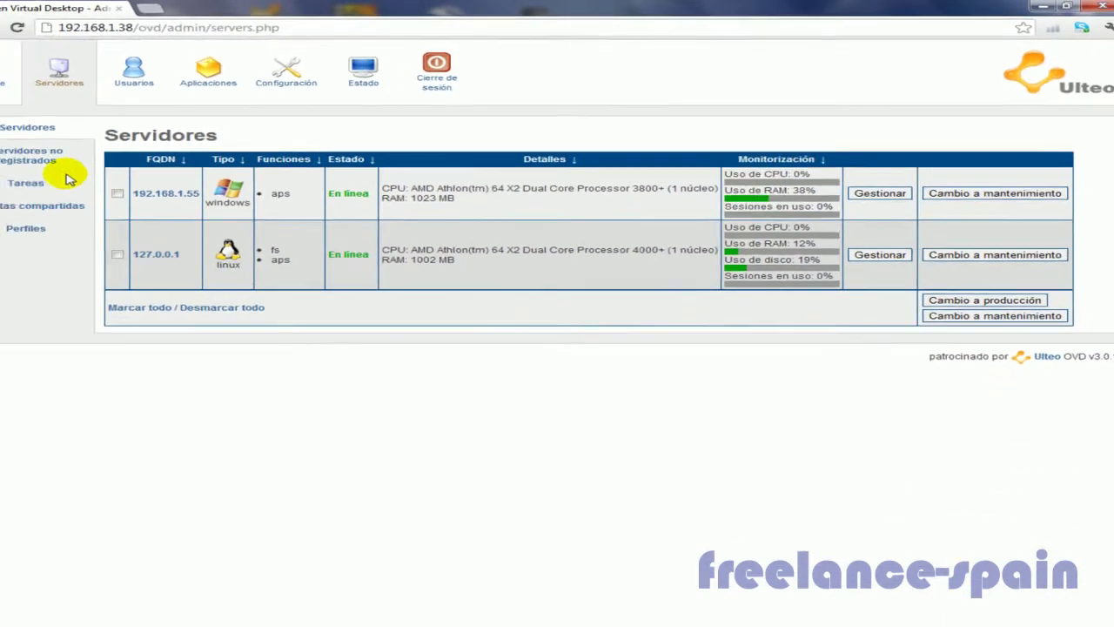
View the unregistered servers, the tasks and the shared folders in the servers section
{"action": "left_click", "coordinate": [44, 161]}
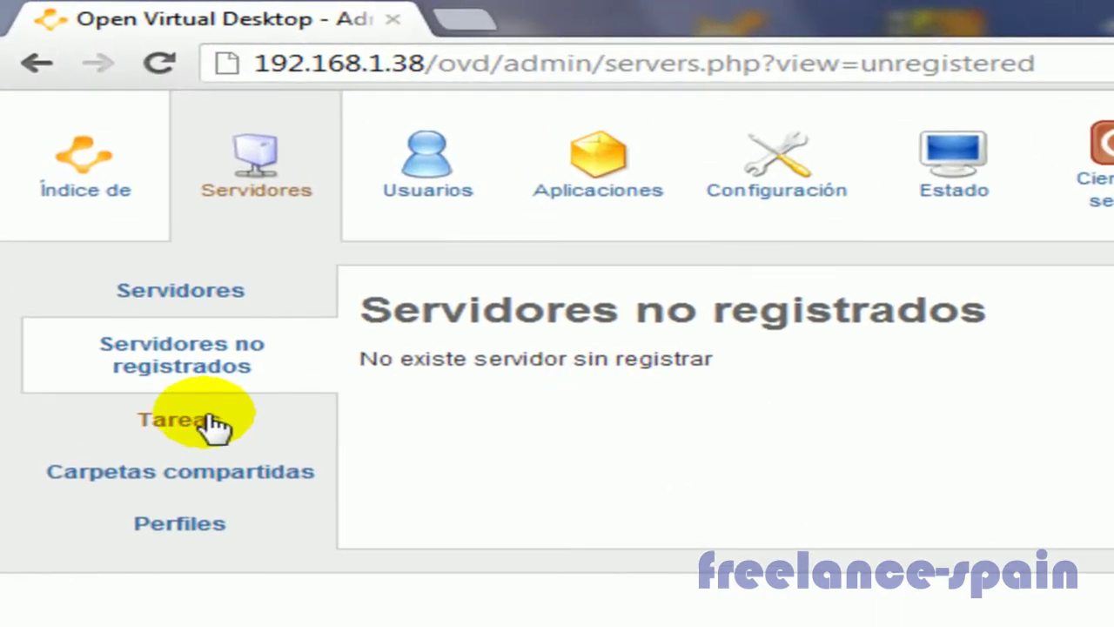
{"action": "left_click", "coordinate": [212, 421]}
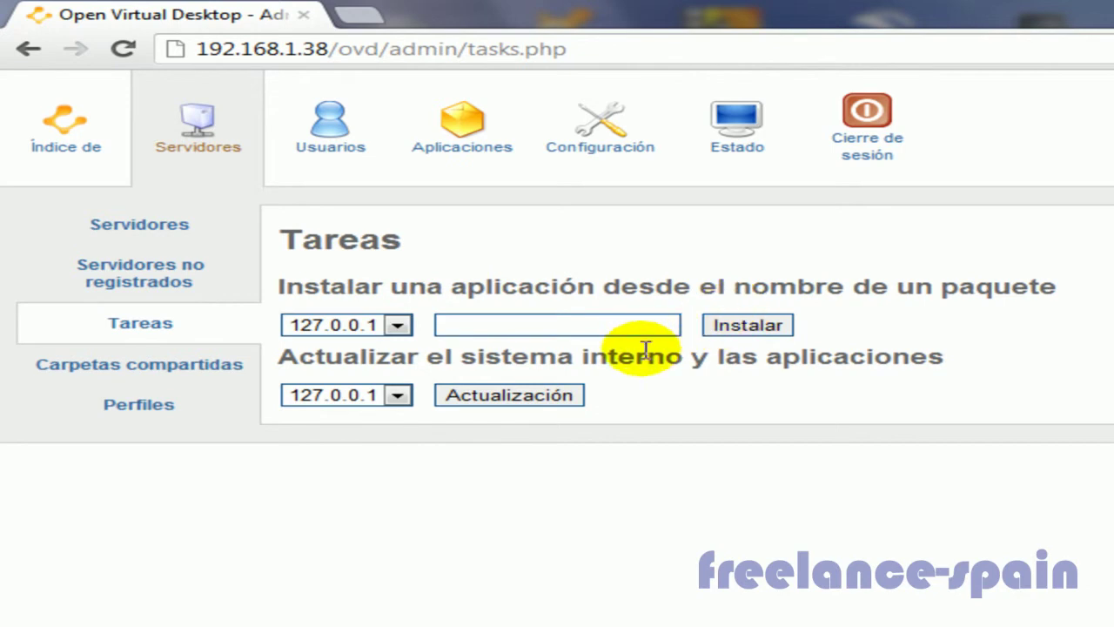
{"action": "left_click", "coordinate": [196, 366]}
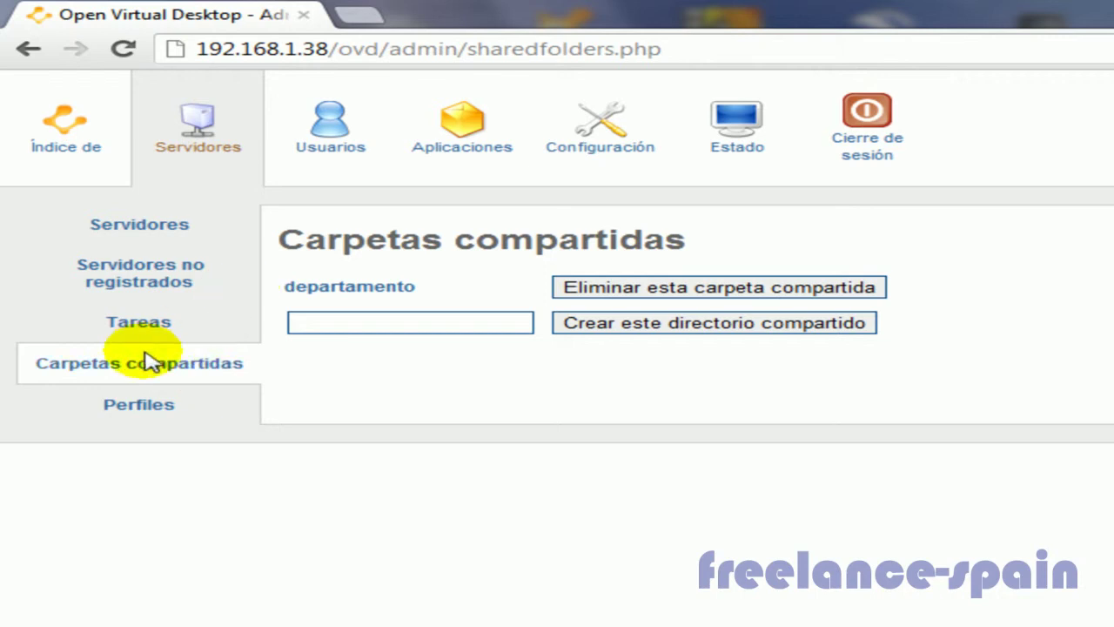
Open the profiles list, review the last profile's server and user, and return to the servers section
{"action": "left_click", "coordinate": [133, 406]}
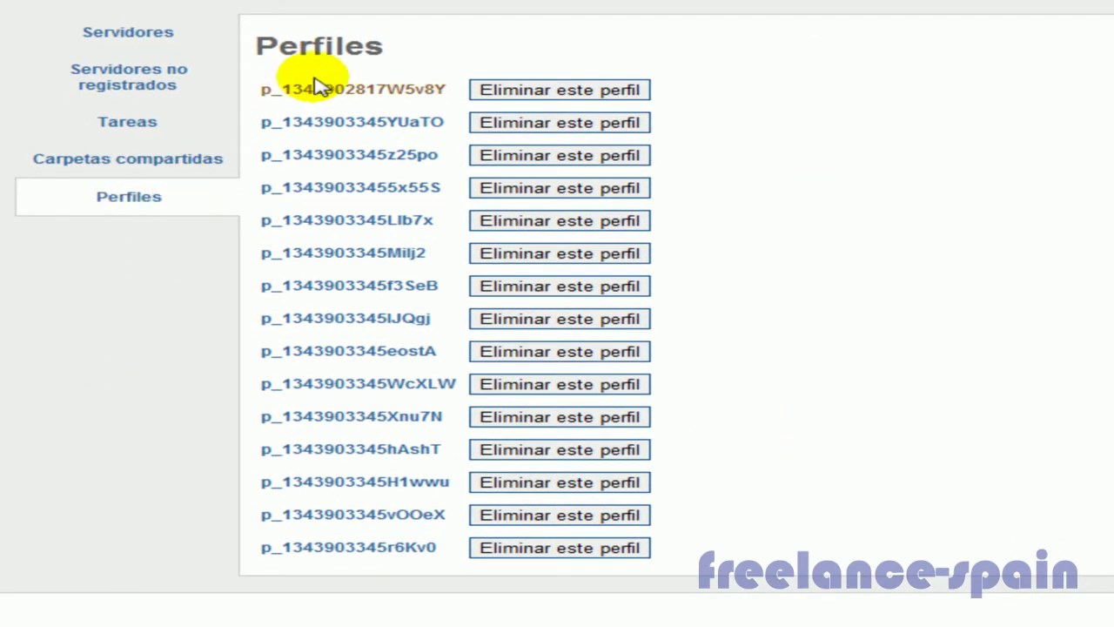
{"action": "left_click", "coordinate": [380, 546]}
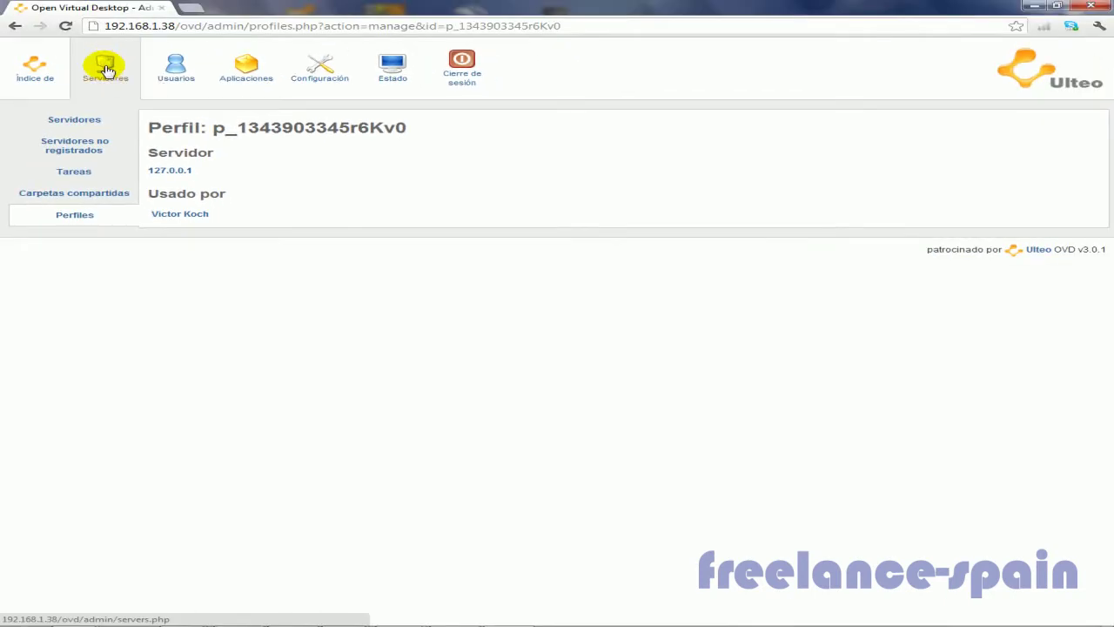
{"action": "left_click", "coordinate": [106, 70]}
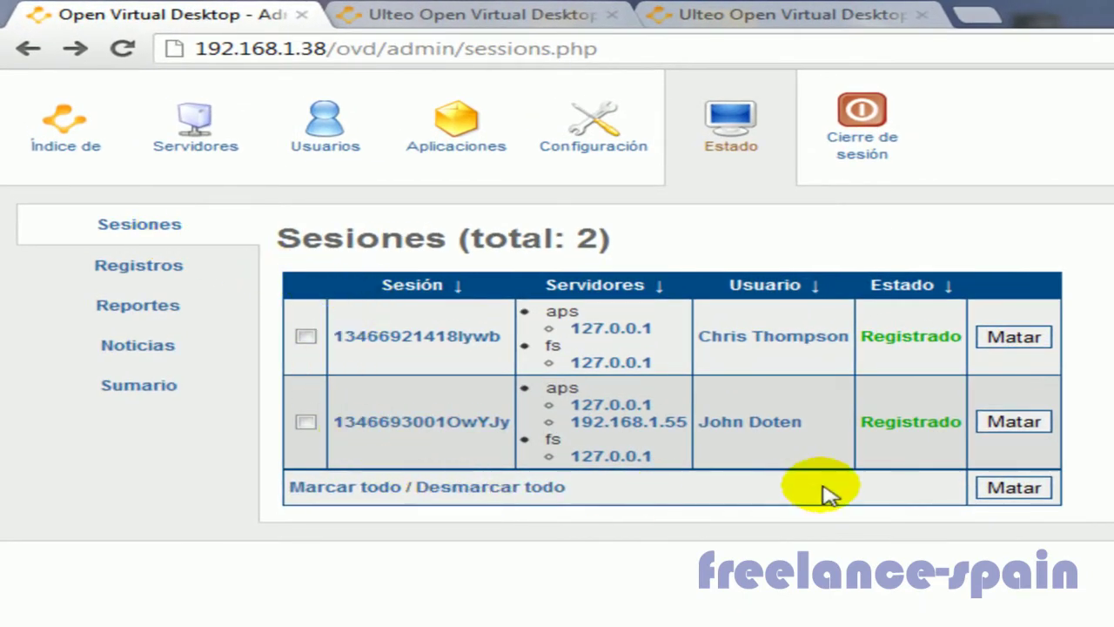
Review the details of both listed sessions, including their servers and running applications
{"action": "left_click", "coordinate": [440, 341]}
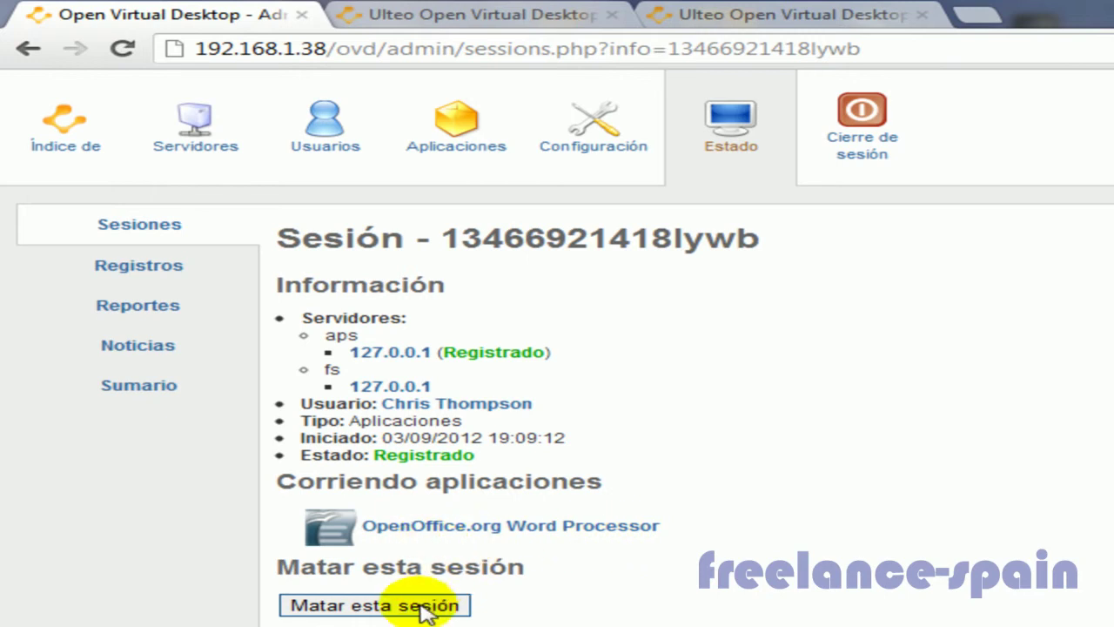
{"action": "left_click", "coordinate": [154, 228]}
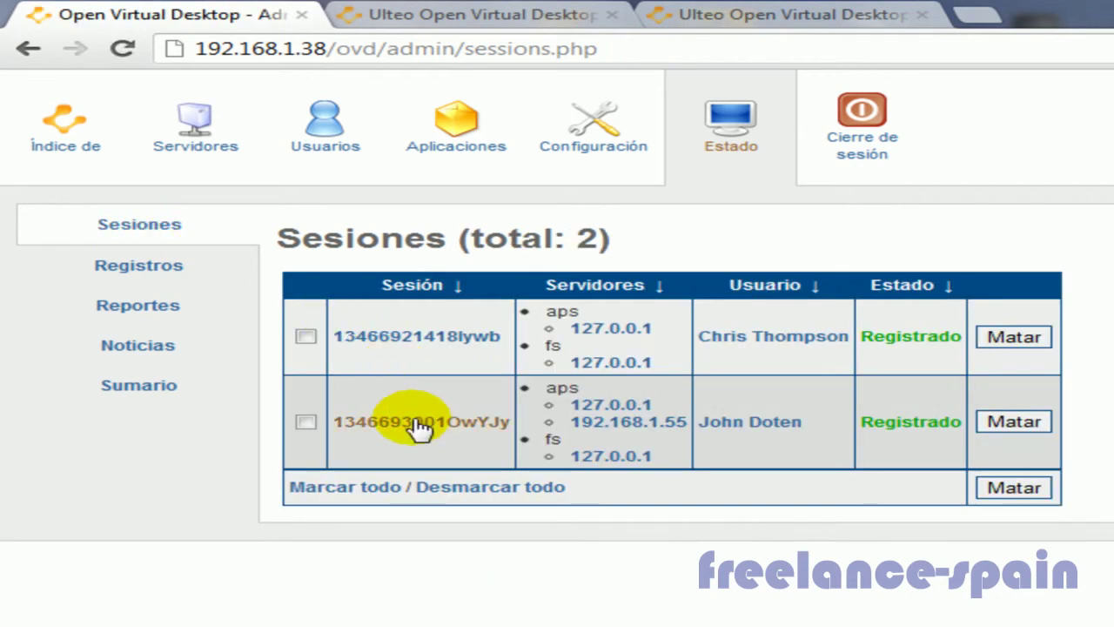
{"action": "left_click", "coordinate": [419, 427]}
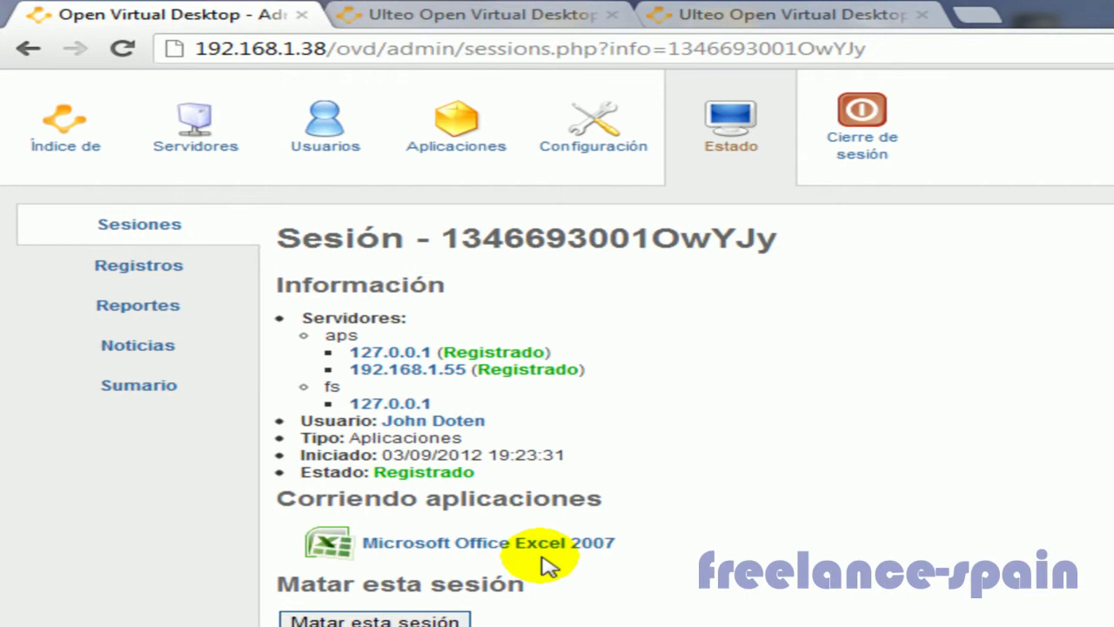
Open the logs page, request the complete log file download for server 192.168.1.55, and cancel the save
{"action": "left_click", "coordinate": [149, 265]}
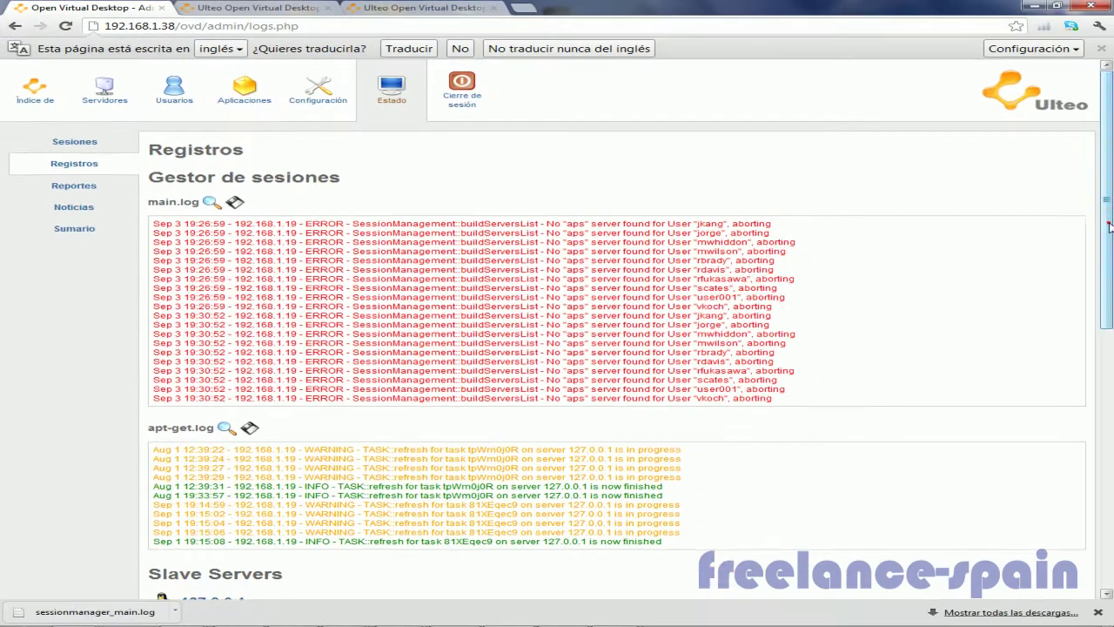
{"action": "left_click_drag", "start_coordinate": [1106, 218], "coordinate": [1109, 509]}
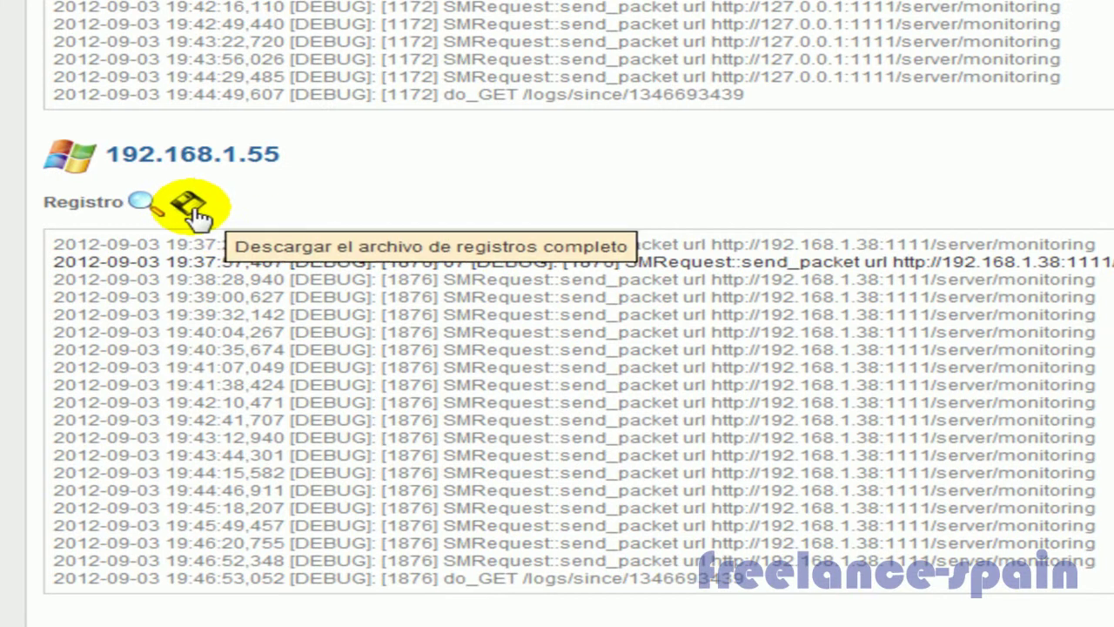
{"action": "left_click", "coordinate": [193, 209]}
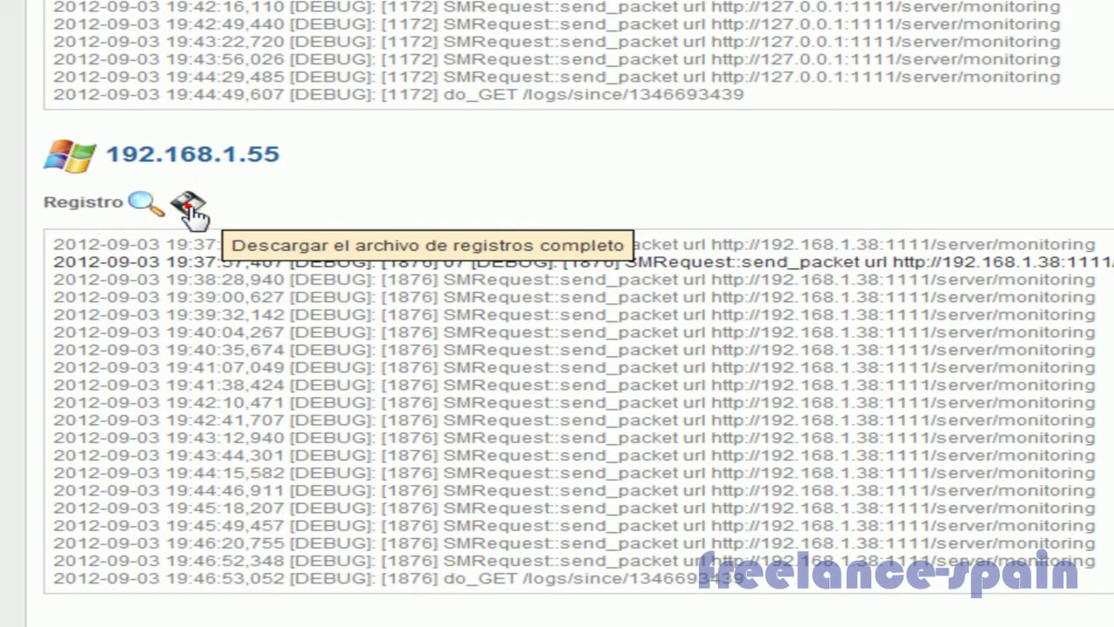
{"action": "left_click", "coordinate": [193, 209]}
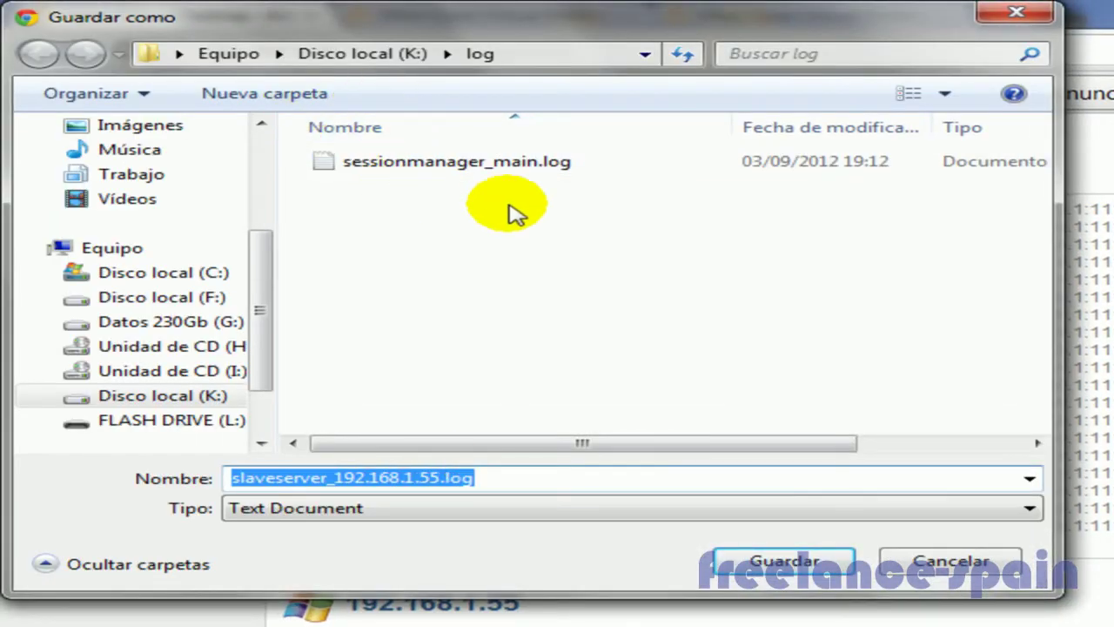
{"action": "left_click", "coordinate": [923, 564]}
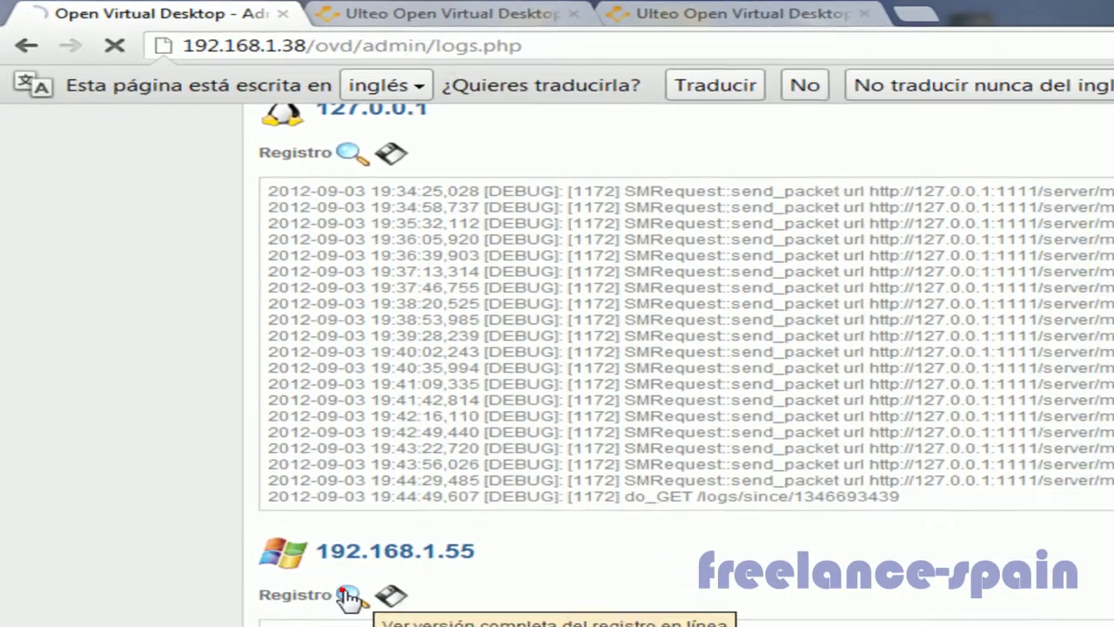
Read through the full online log of server 192.168.1.55 and return to the logs overview
{"action": "left_click", "coordinate": [349, 589]}
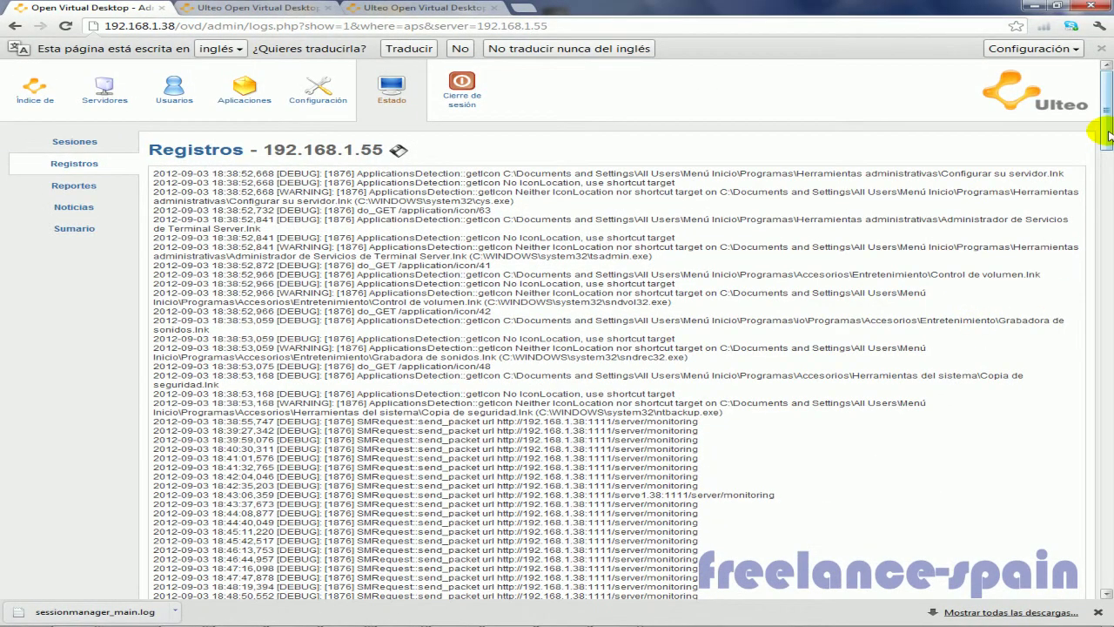
{"action": "scroll", "coordinate": [1108, 132], "scroll_direction": "down", "scroll_amount": 5}
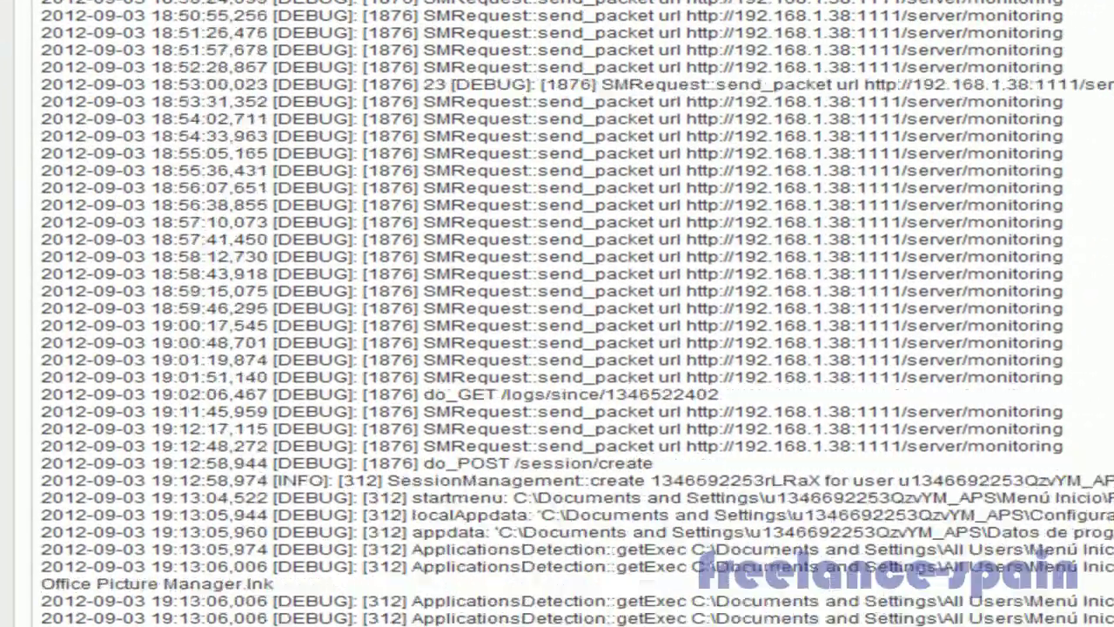
{"action": "scroll", "coordinate": [1111, 290], "scroll_direction": "down", "scroll_amount": 6}
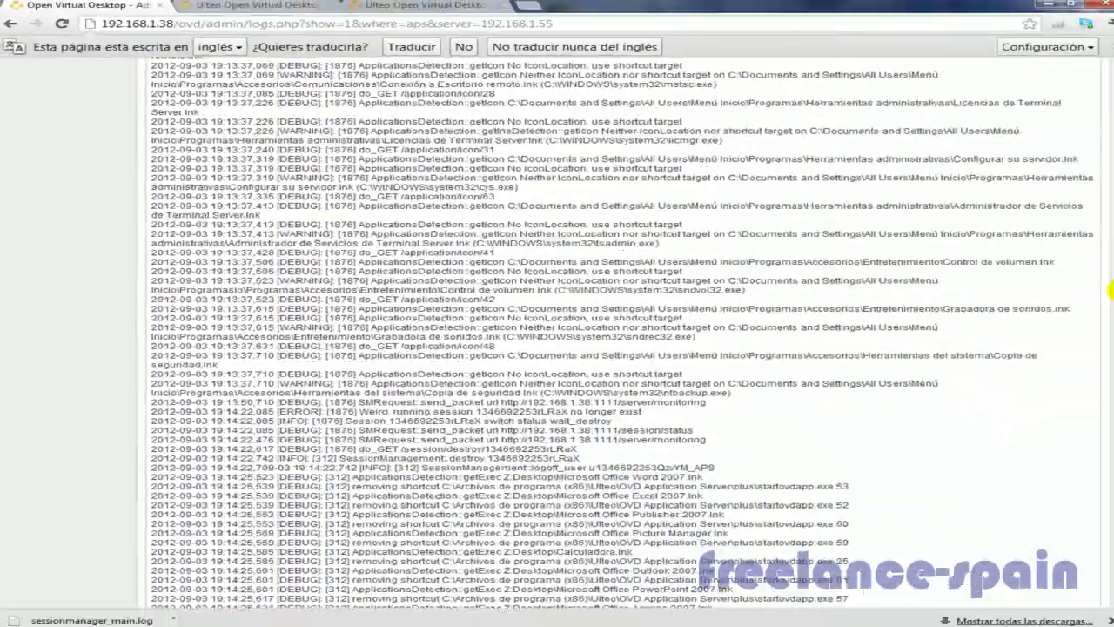
{"action": "left_click_drag", "start_coordinate": [1111, 290], "coordinate": [1113, 109]}
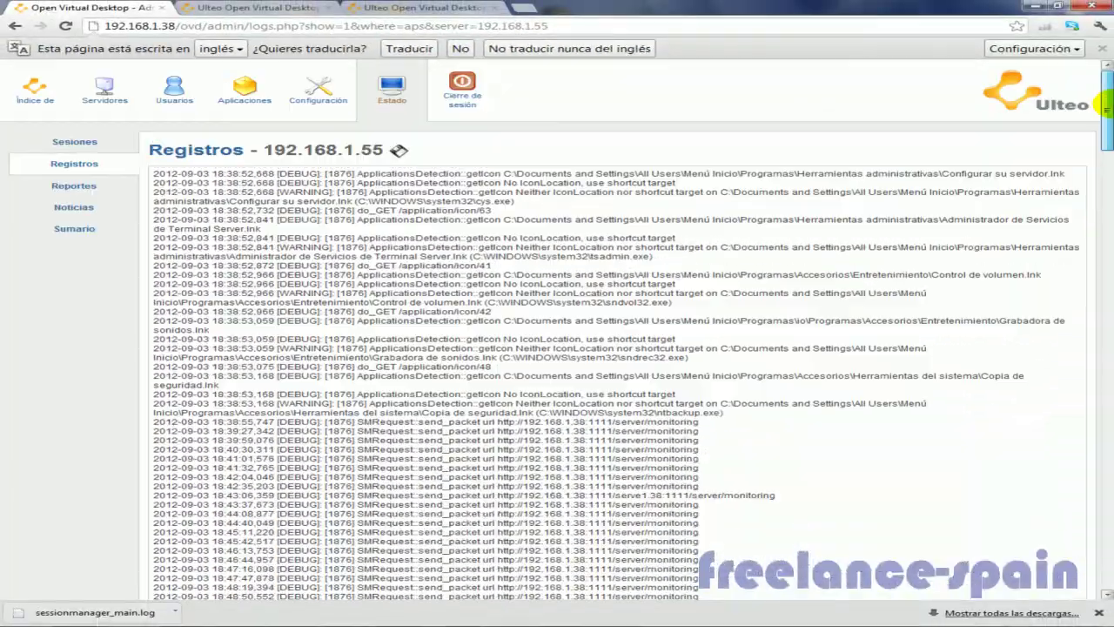
{"action": "left_click", "coordinate": [66, 167]}
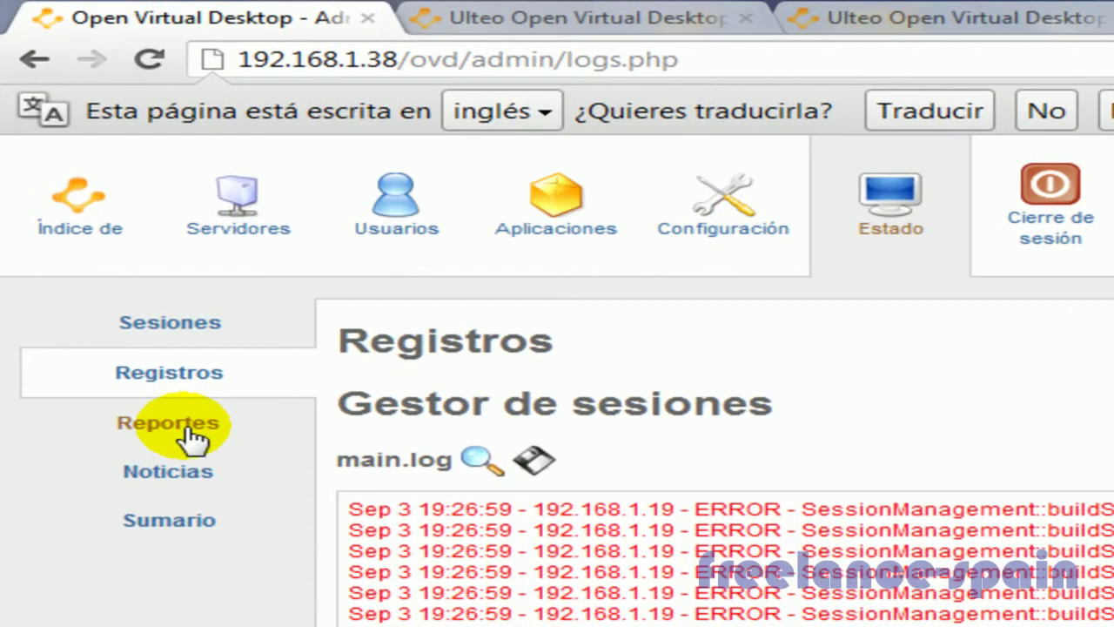
Open the reports page and examine the overall session charts and server 127.0.0.1's session, CPU and RAM charts
{"action": "left_click", "coordinate": [97, 230]}
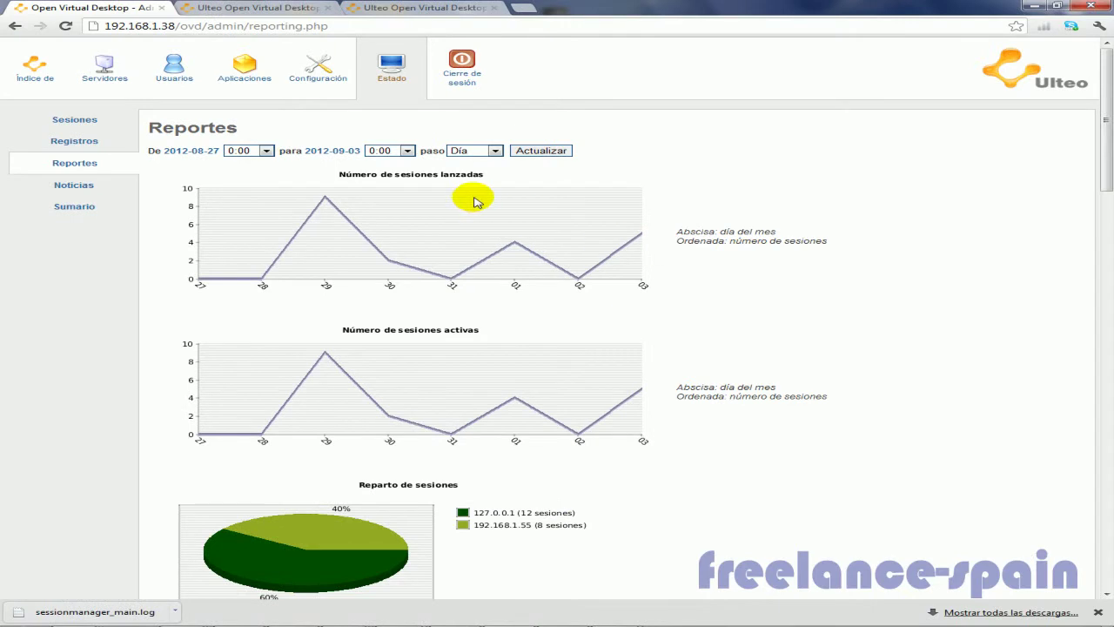
{"action": "left_click_drag", "start_coordinate": [1103, 178], "coordinate": [1104, 198]}
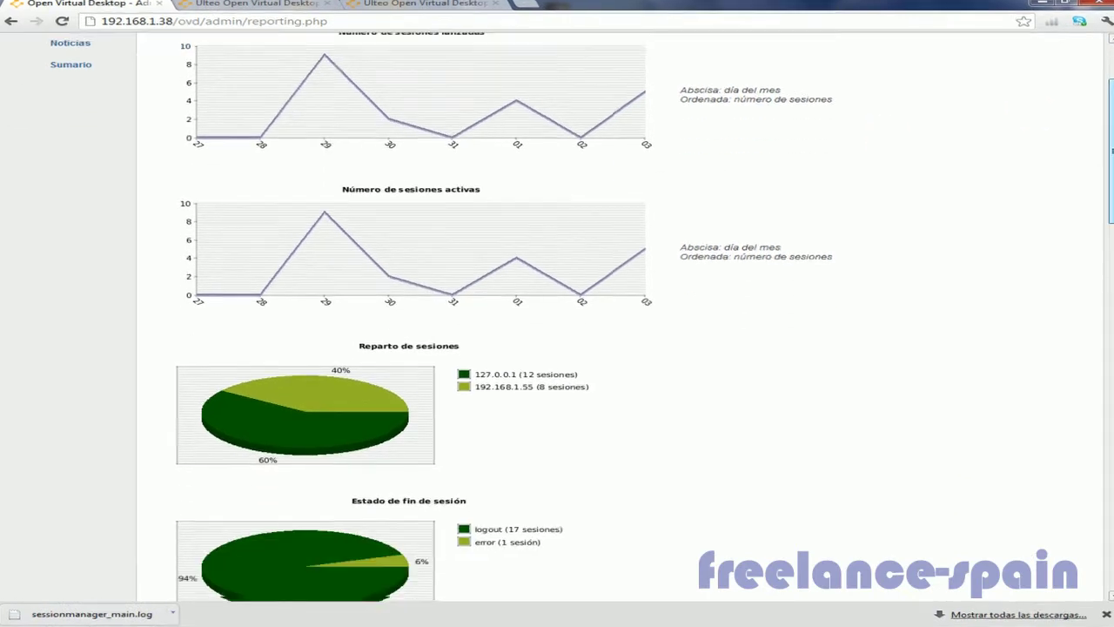
{"action": "scroll", "coordinate": [557, 313], "scroll_direction": "down", "scroll_amount": 1}
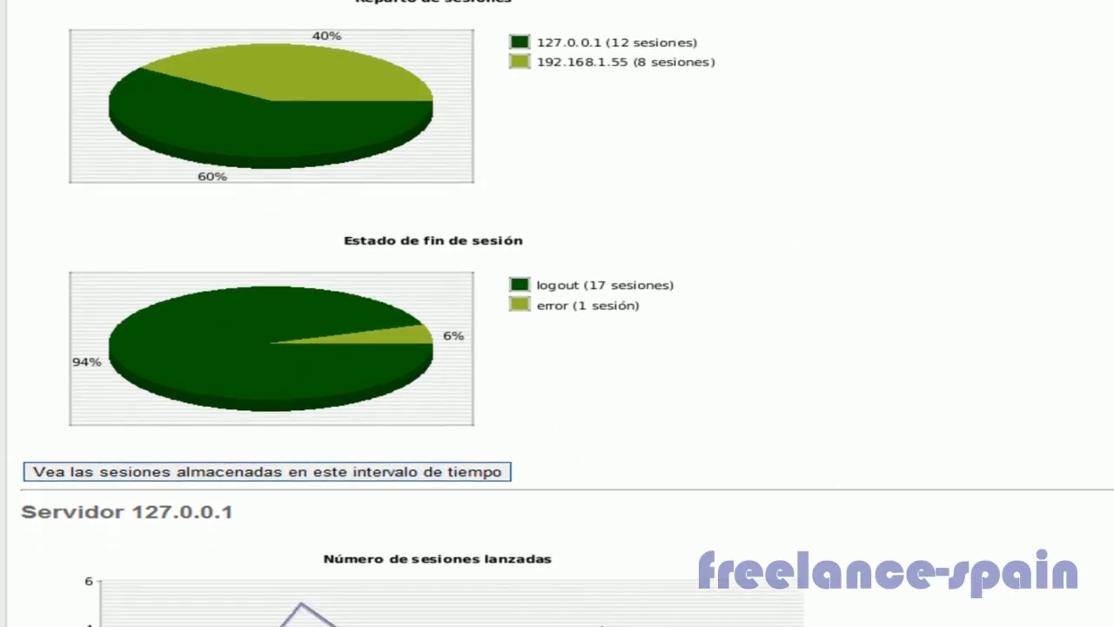
{"action": "scroll", "coordinate": [557, 313], "scroll_direction": "down", "scroll_amount": 5}
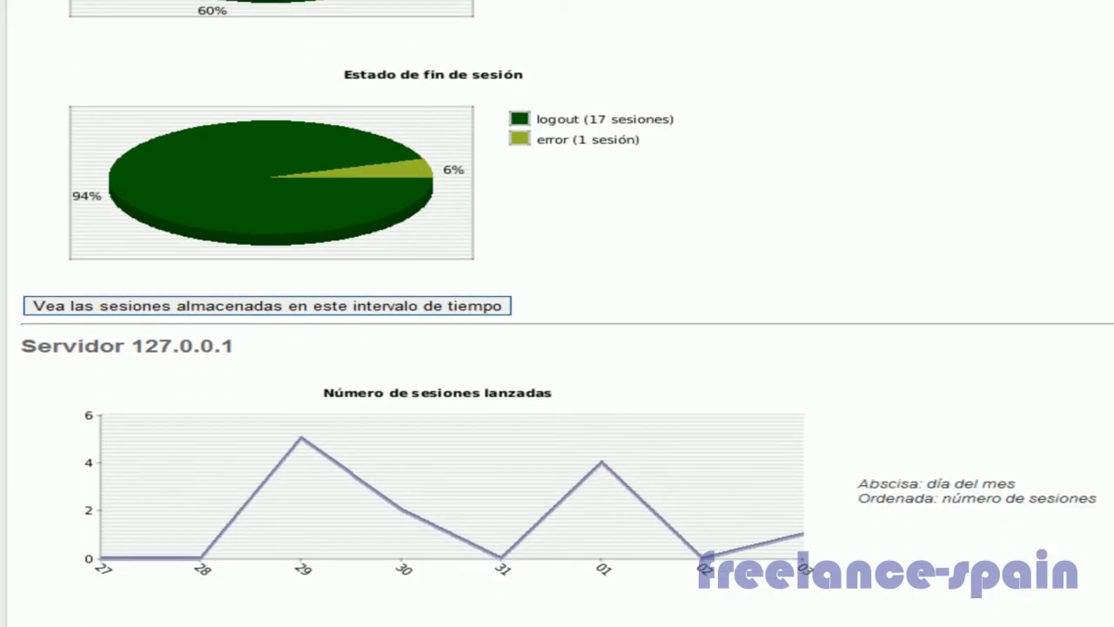
{"action": "scroll", "coordinate": [557, 313], "scroll_direction": "down", "scroll_amount": 4}
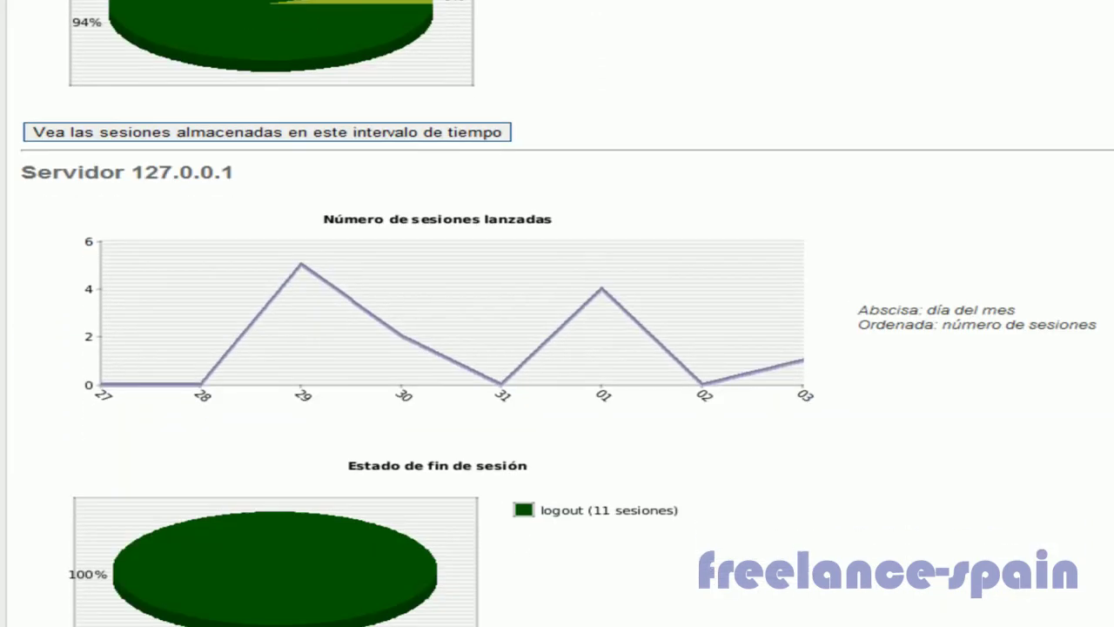
{"action": "scroll", "coordinate": [557, 313], "scroll_direction": "down", "scroll_amount": 4}
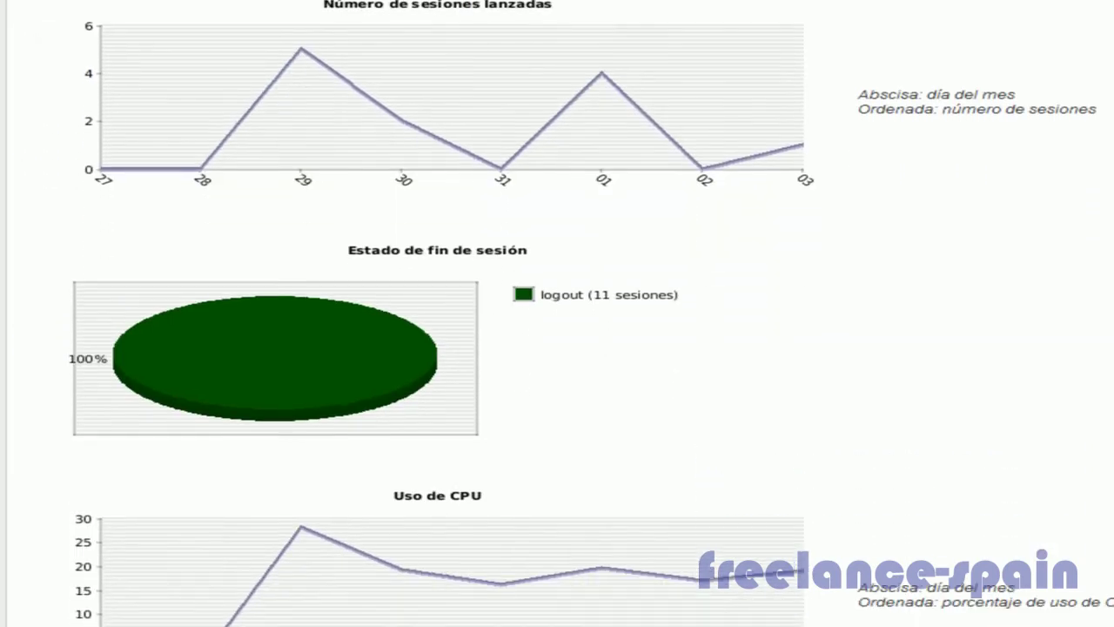
{"action": "scroll", "coordinate": [557, 314], "scroll_direction": "down", "scroll_amount": 7}
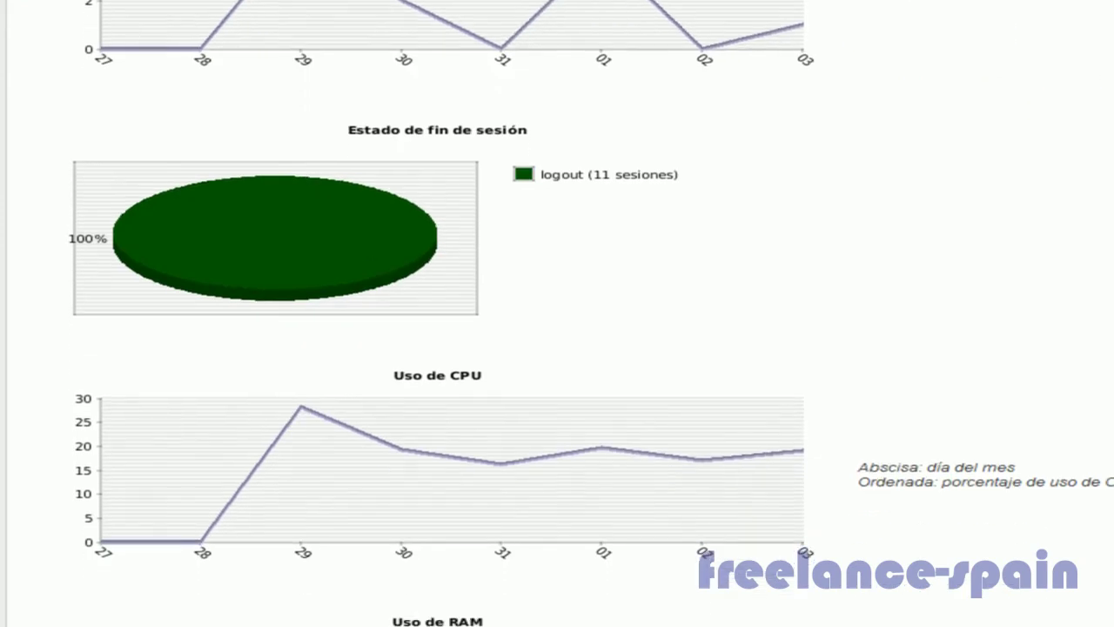
{"action": "scroll", "coordinate": [557, 313], "scroll_direction": "down", "scroll_amount": 4}
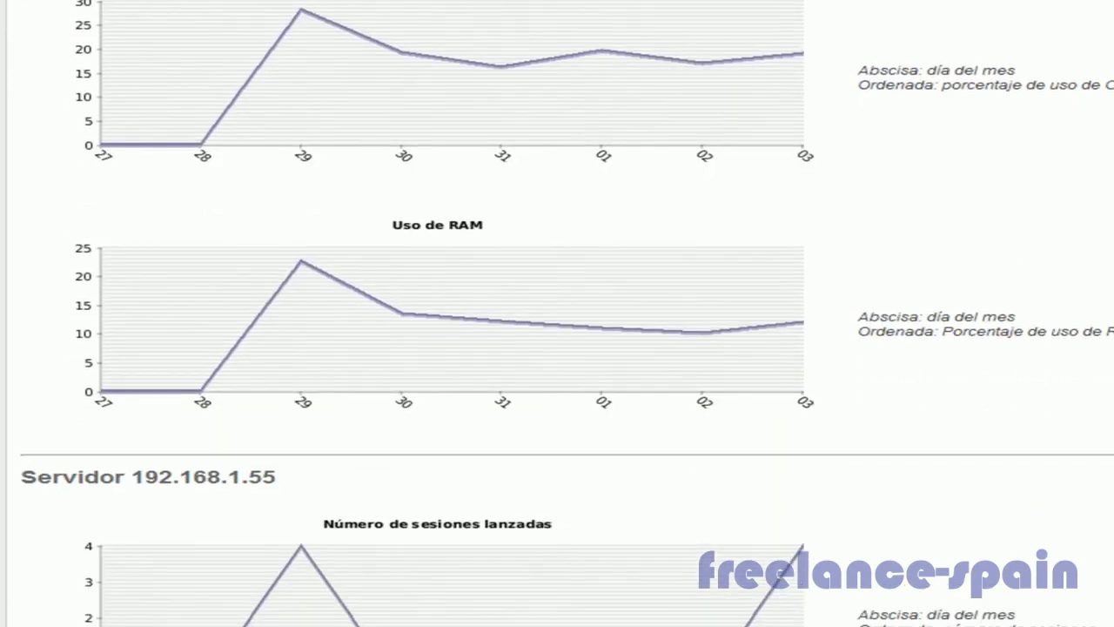
Examine the launched sessions, session end status, CPU usage and RAM usage charts for server 192.168.1.55
{"action": "scroll", "coordinate": [557, 314], "scroll_direction": "down", "scroll_amount": 3}
{"action": "scroll", "coordinate": [558, 313], "scroll_direction": "down", "scroll_amount": 6}
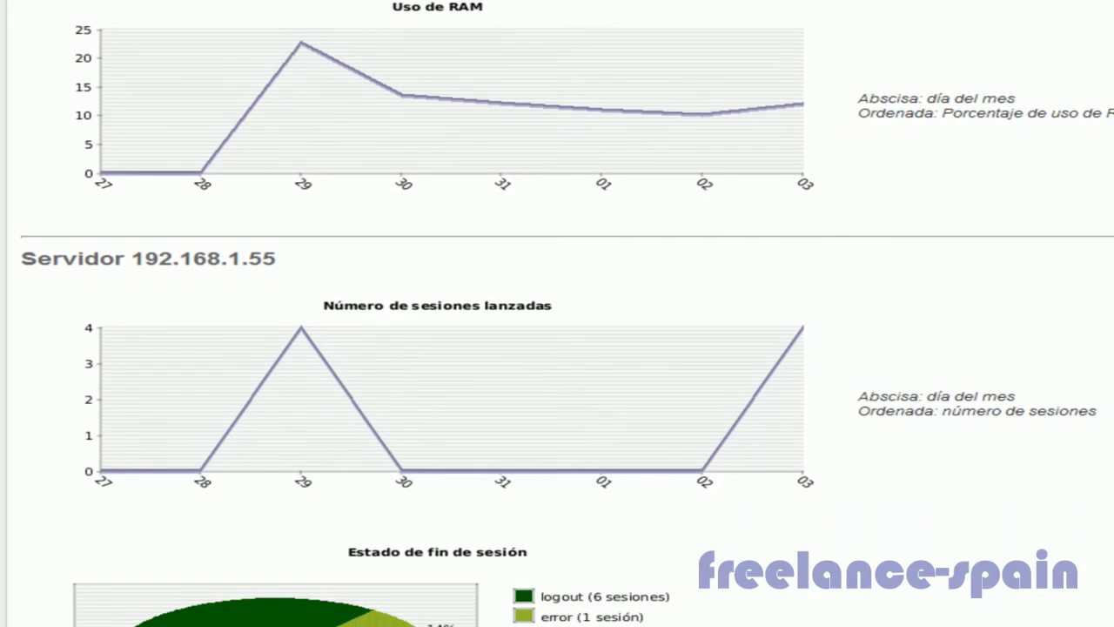
{"action": "scroll", "coordinate": [557, 313], "scroll_direction": "down", "scroll_amount": 1}
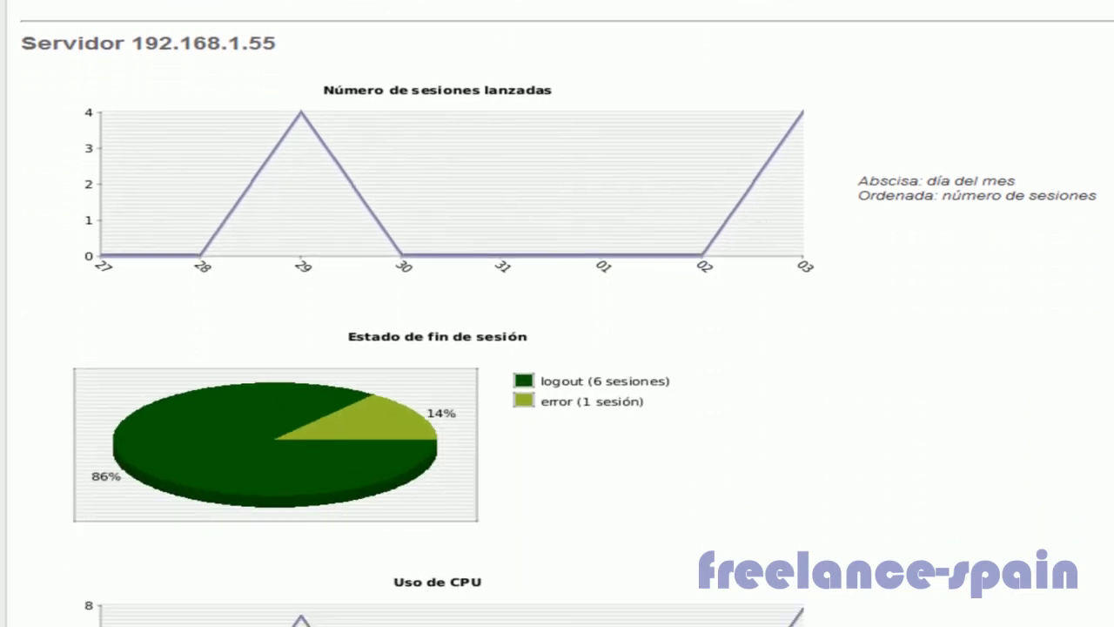
{"action": "scroll", "coordinate": [557, 313], "scroll_direction": "down", "scroll_amount": 4}
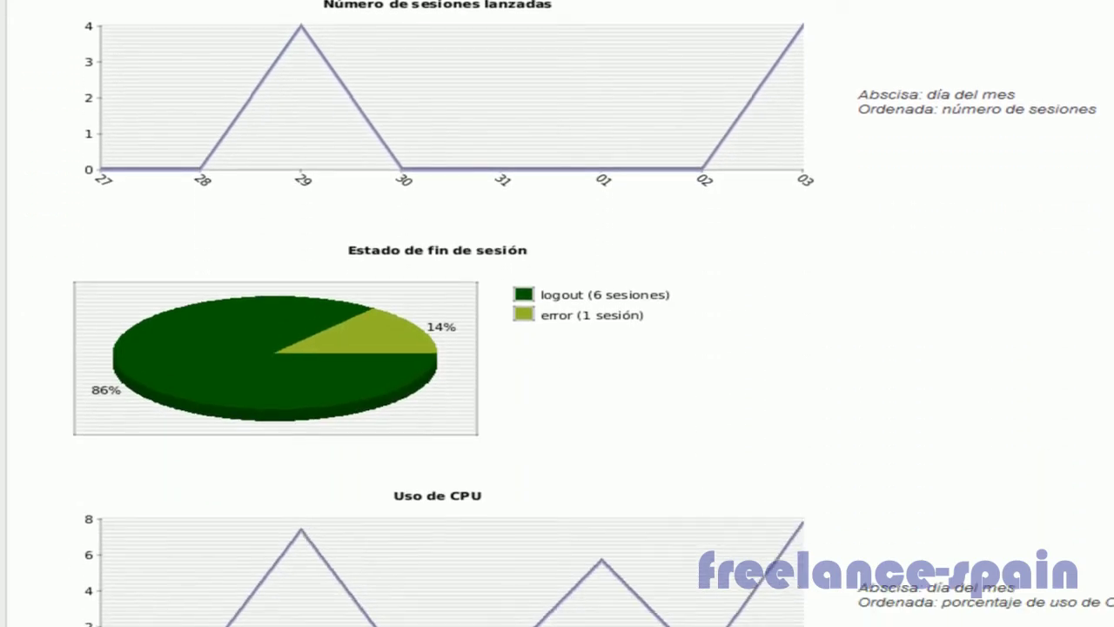
{"action": "scroll", "coordinate": [557, 313], "scroll_direction": "down", "scroll_amount": 6}
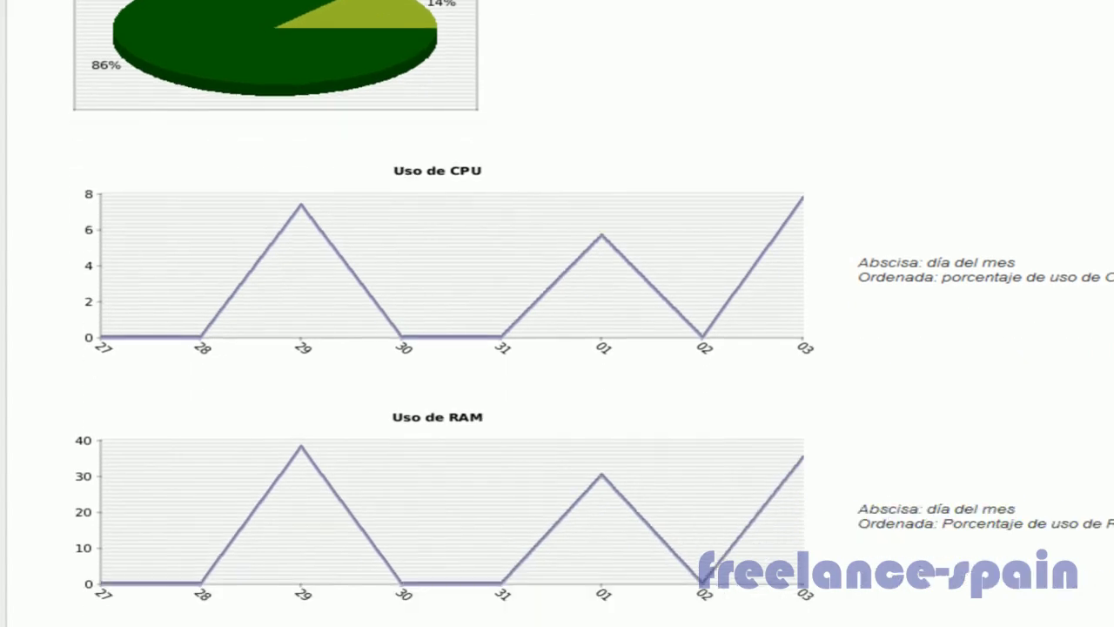
{"action": "scroll", "coordinate": [557, 314], "scroll_direction": "up", "scroll_amount": 8}
{"action": "scroll", "coordinate": [557, 313], "scroll_direction": "down", "scroll_amount": 20}
Open the stored sessions for the report's time interval, 2012-08-27 to 2012-09-03
{"action": "scroll", "coordinate": [557, 313], "scroll_direction": "up", "scroll_amount": 9}
{"action": "scroll", "coordinate": [557, 313], "scroll_direction": "up", "scroll_amount": 20}
{"action": "scroll", "coordinate": [557, 314], "scroll_direction": "down", "scroll_amount": 13}
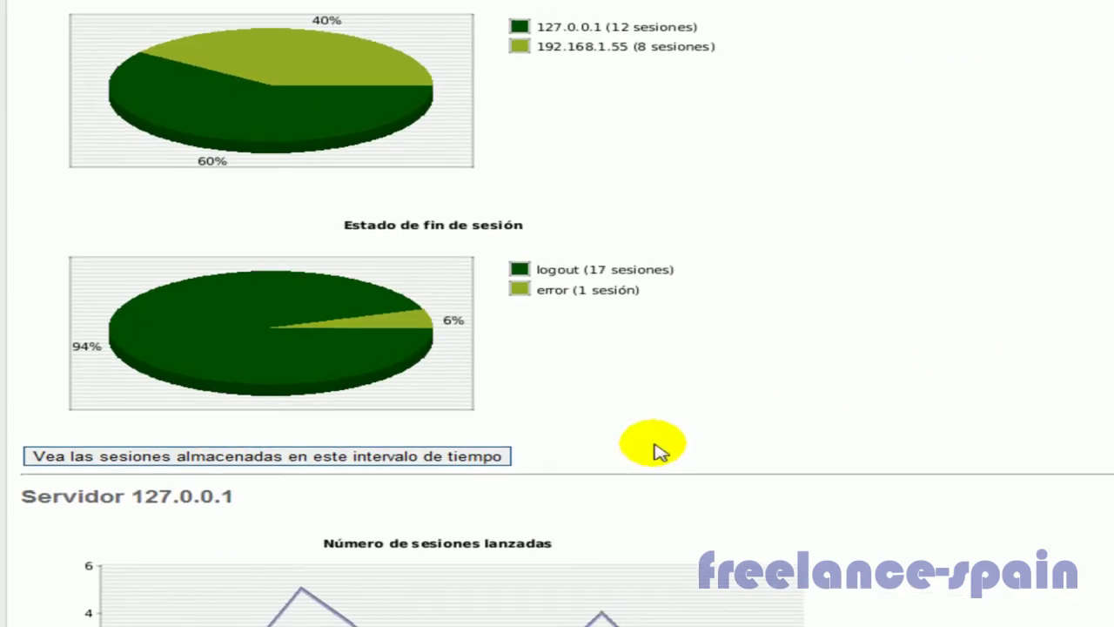
{"action": "left_click", "coordinate": [439, 457]}
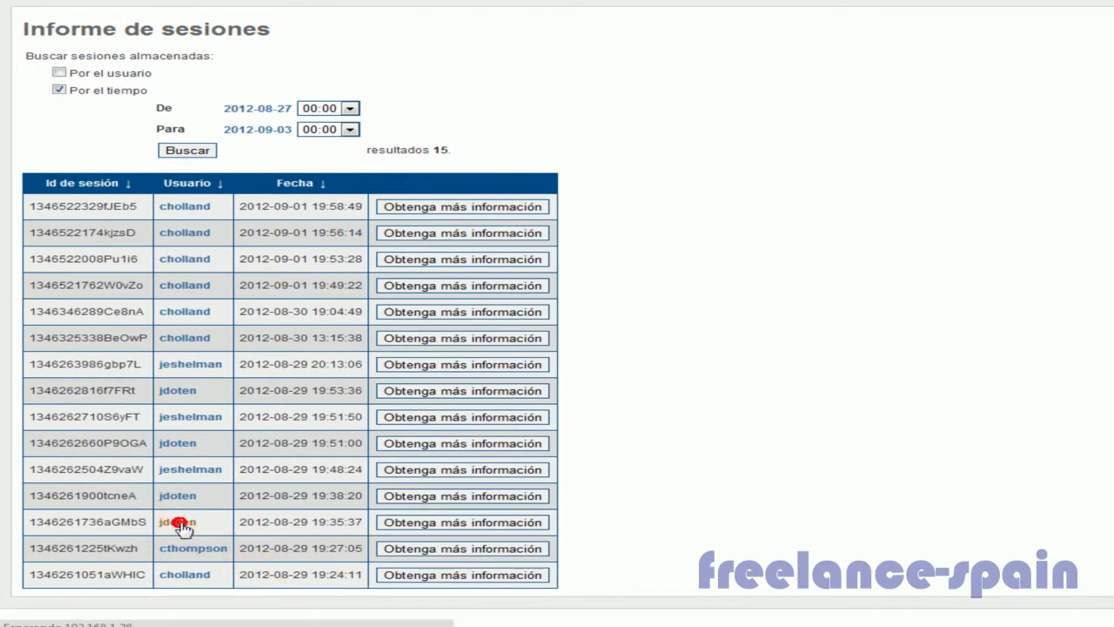
{"action": "left_click", "coordinate": [179, 523]}
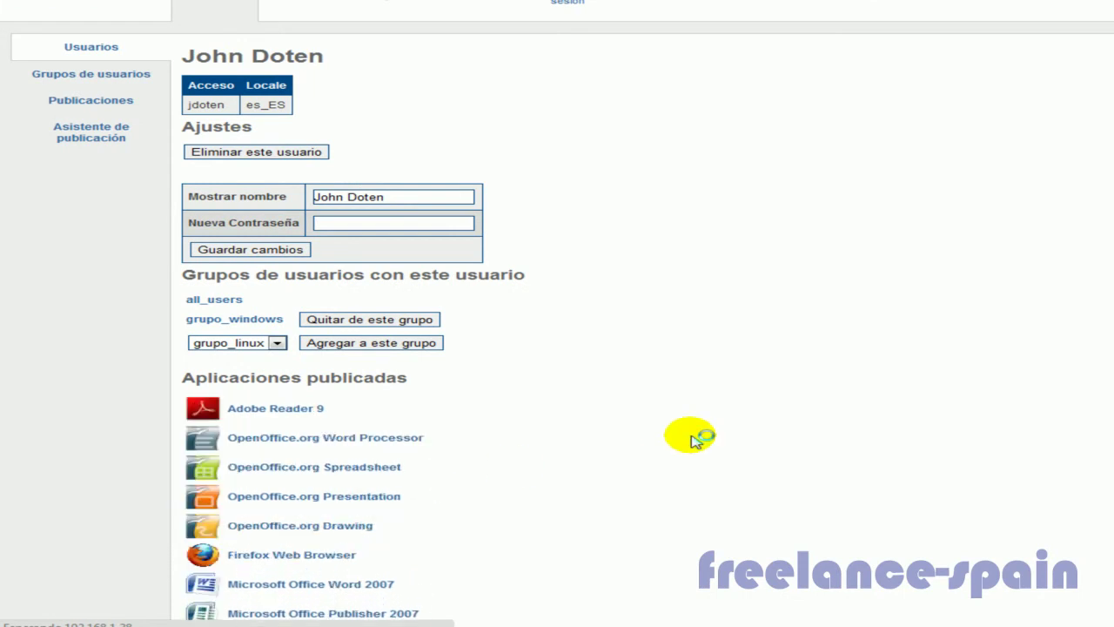
{"action": "scroll", "coordinate": [694, 442], "scroll_direction": "down", "scroll_amount": 3}
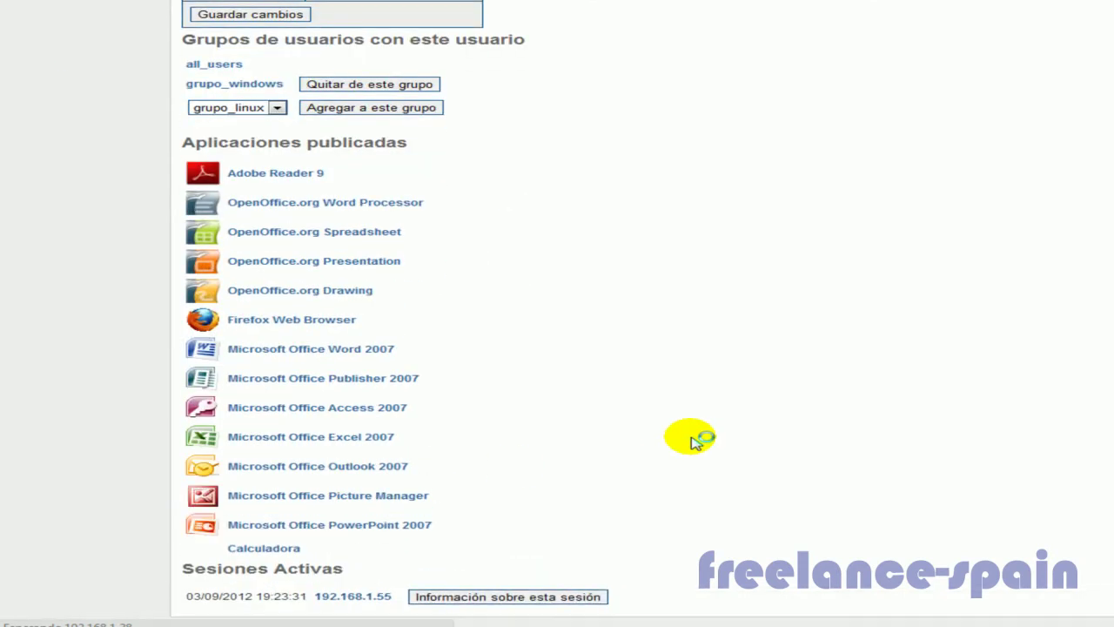
{"action": "scroll", "coordinate": [693, 441], "scroll_direction": "down", "scroll_amount": 1}
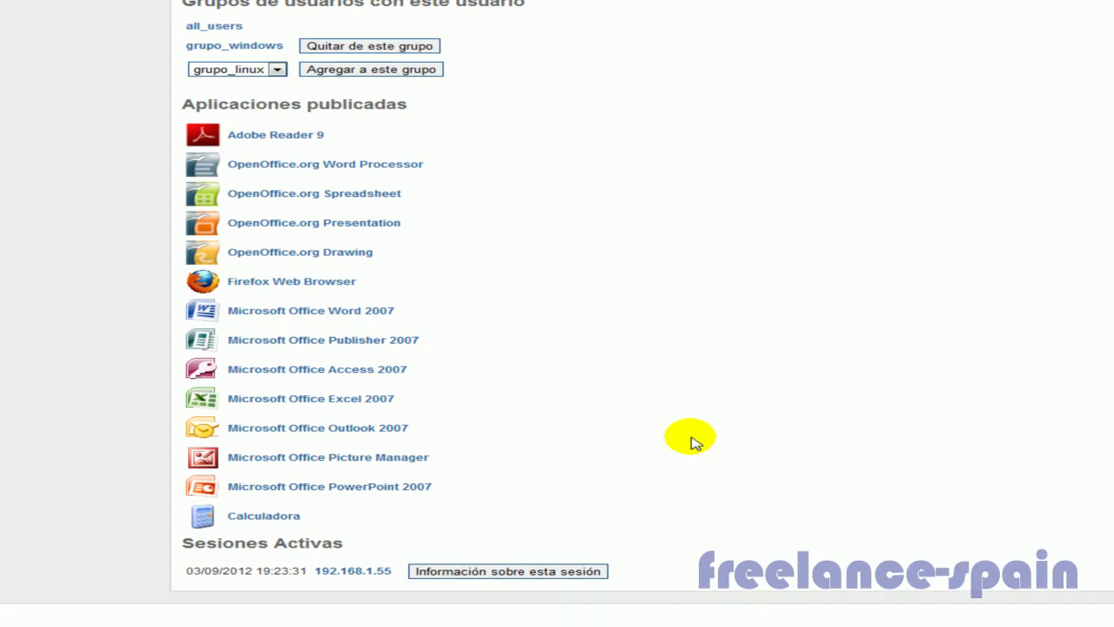
{"action": "left_click", "coordinate": [581, 570]}
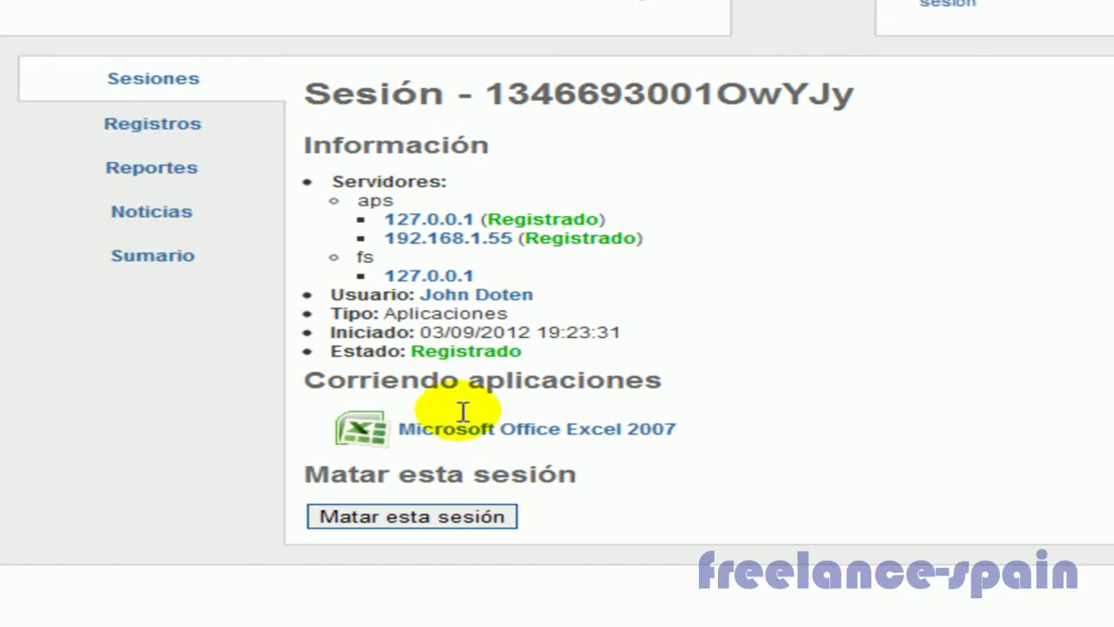
Open the news page, read the "prueba de noticia" item in the first user session's browser tab, and return to the administration console
{"action": "left_click", "coordinate": [172, 171]}
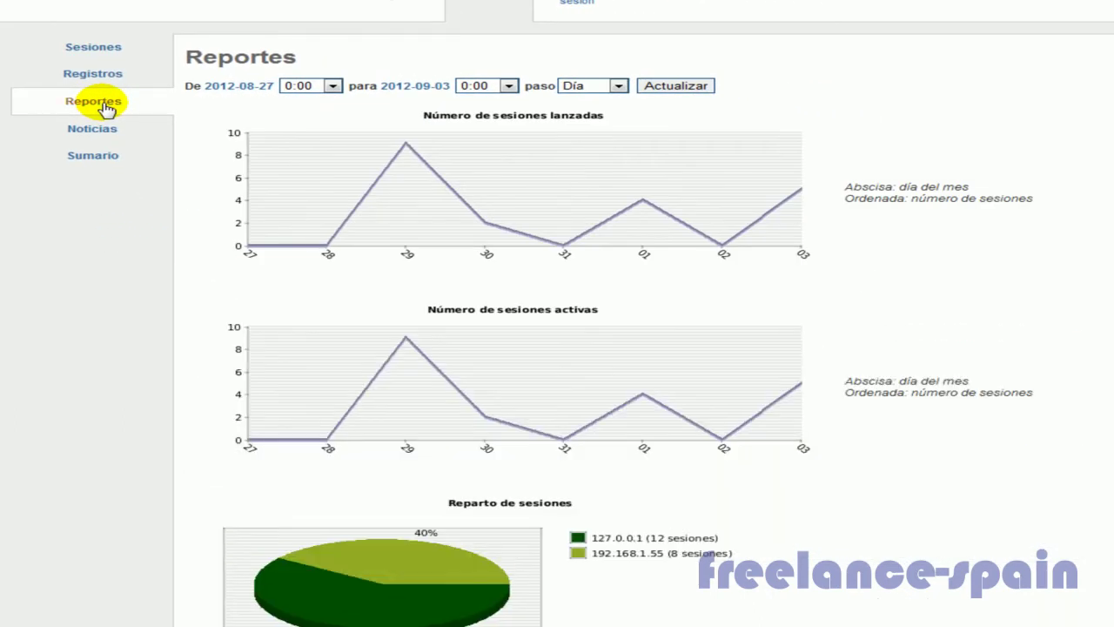
{"action": "left_click", "coordinate": [92, 128]}
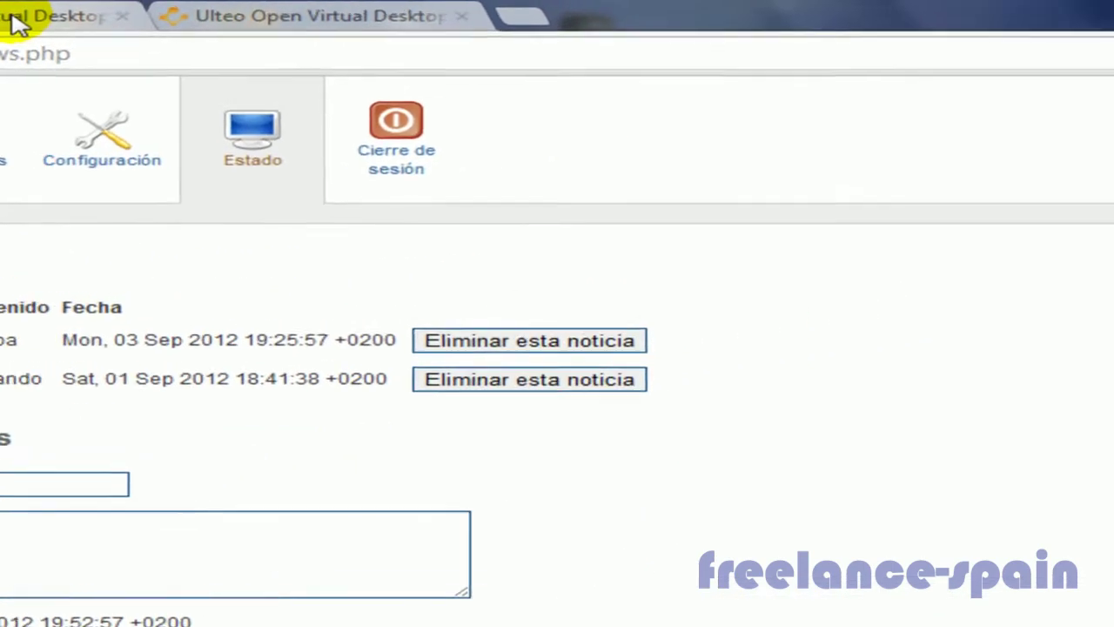
{"action": "left_click", "coordinate": [462, 13]}
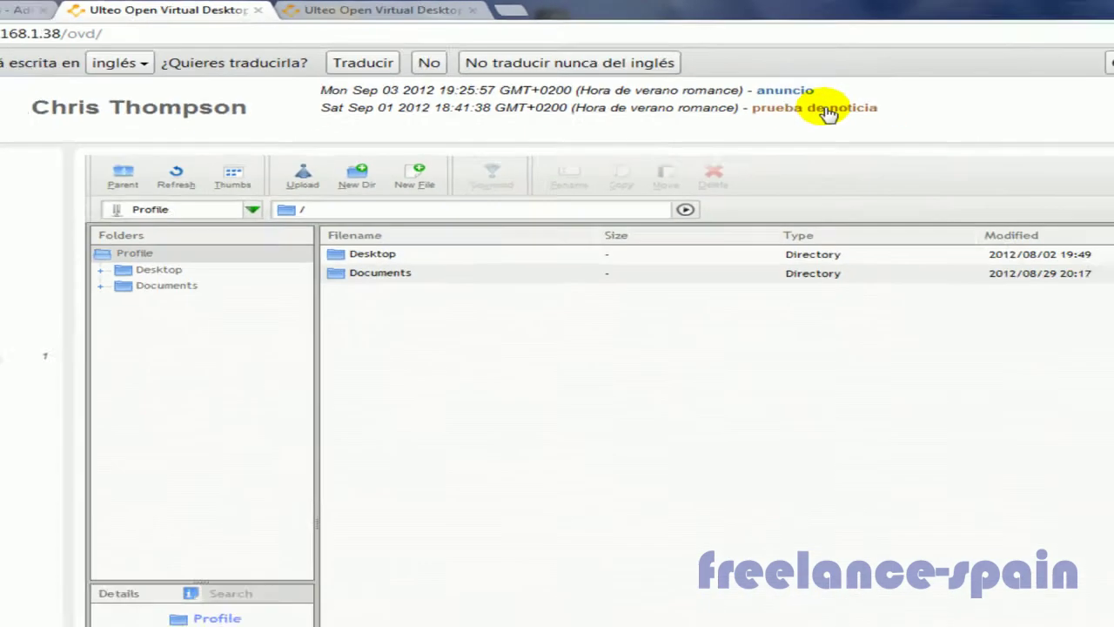
{"action": "left_click", "coordinate": [983, 174]}
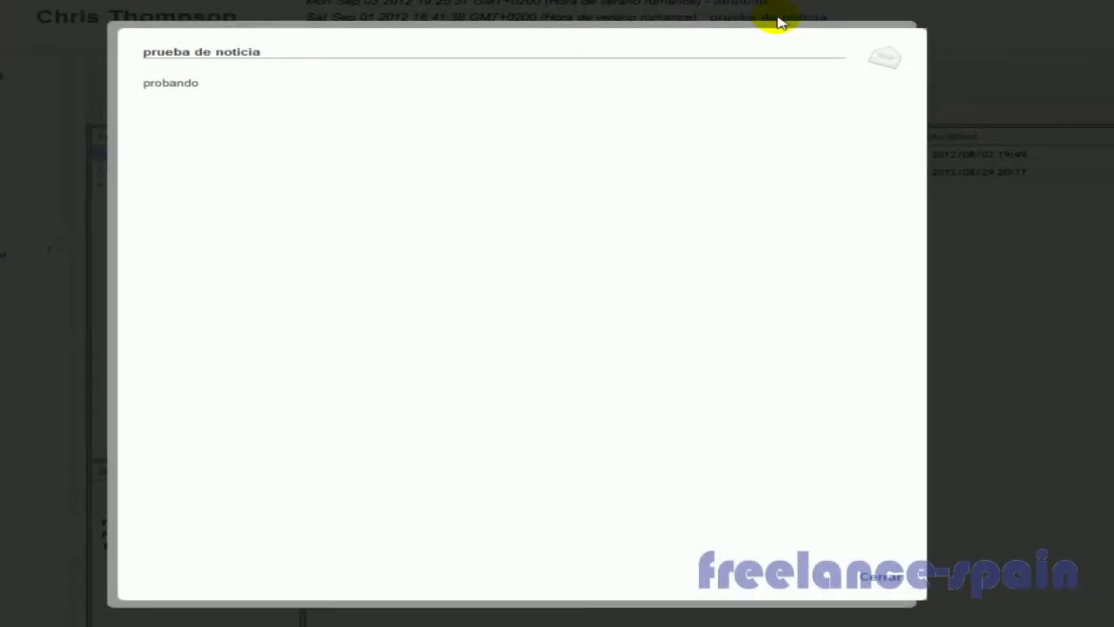
{"action": "left_click", "coordinate": [881, 576]}
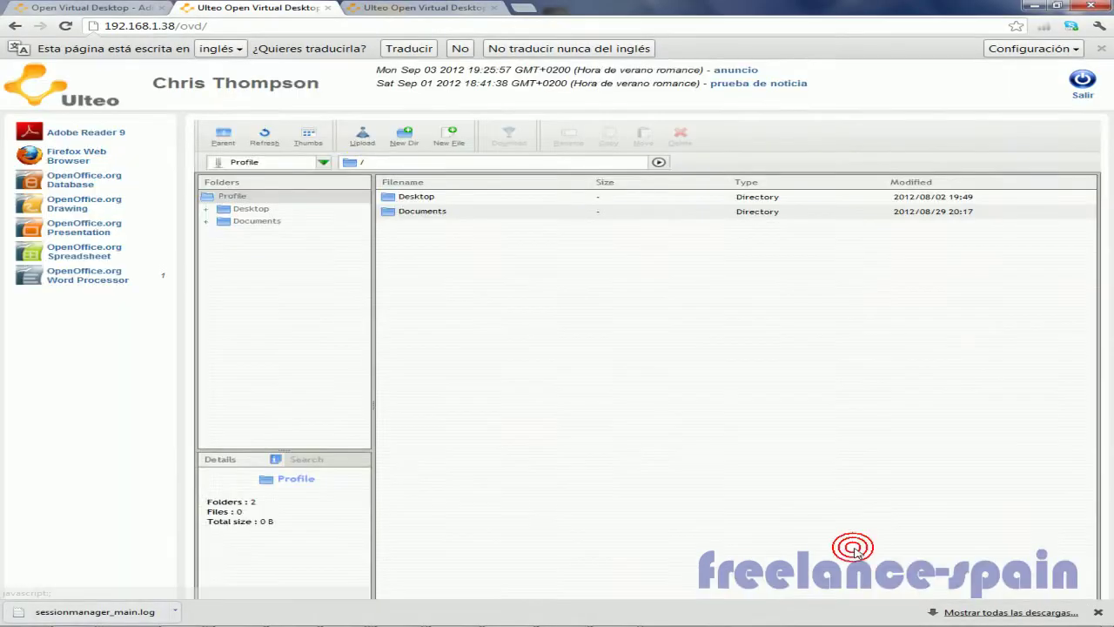
{"action": "left_click", "coordinate": [127, 9]}
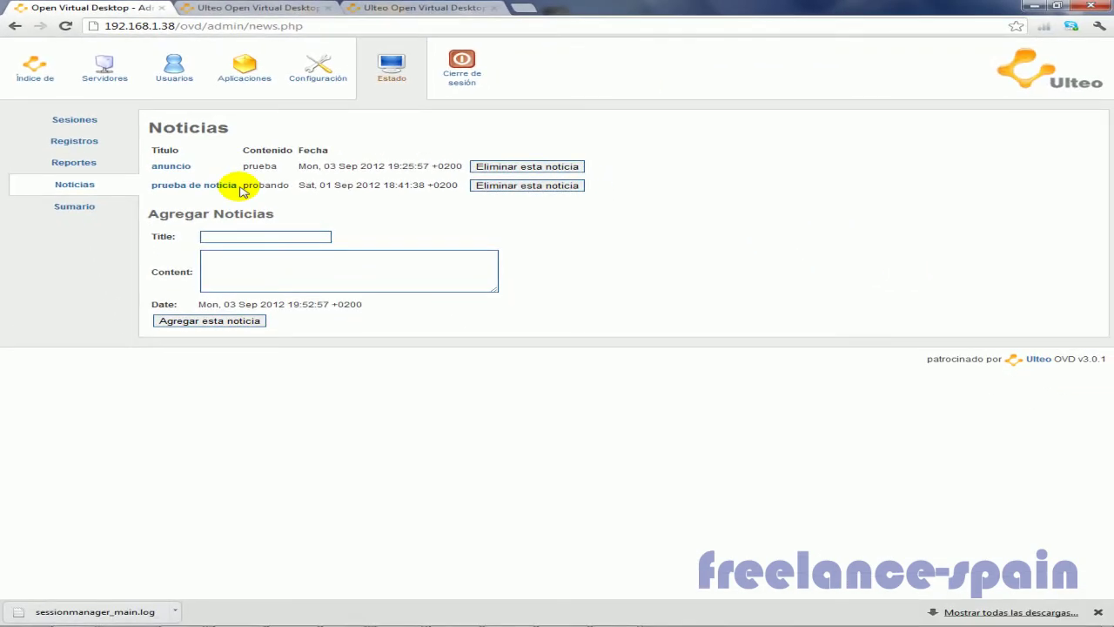
Open the summary page, review the full list of users with their applications, folders and session access, and return to the index
{"action": "left_click", "coordinate": [77, 209]}
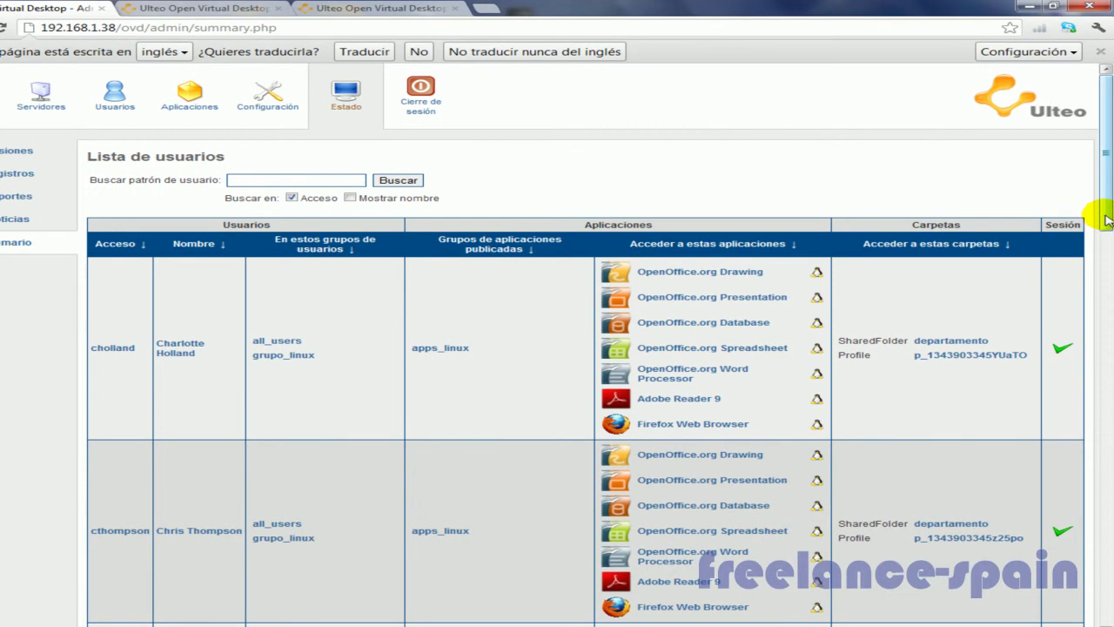
{"action": "left_click_drag", "start_coordinate": [1106, 219], "coordinate": [1104, 613]}
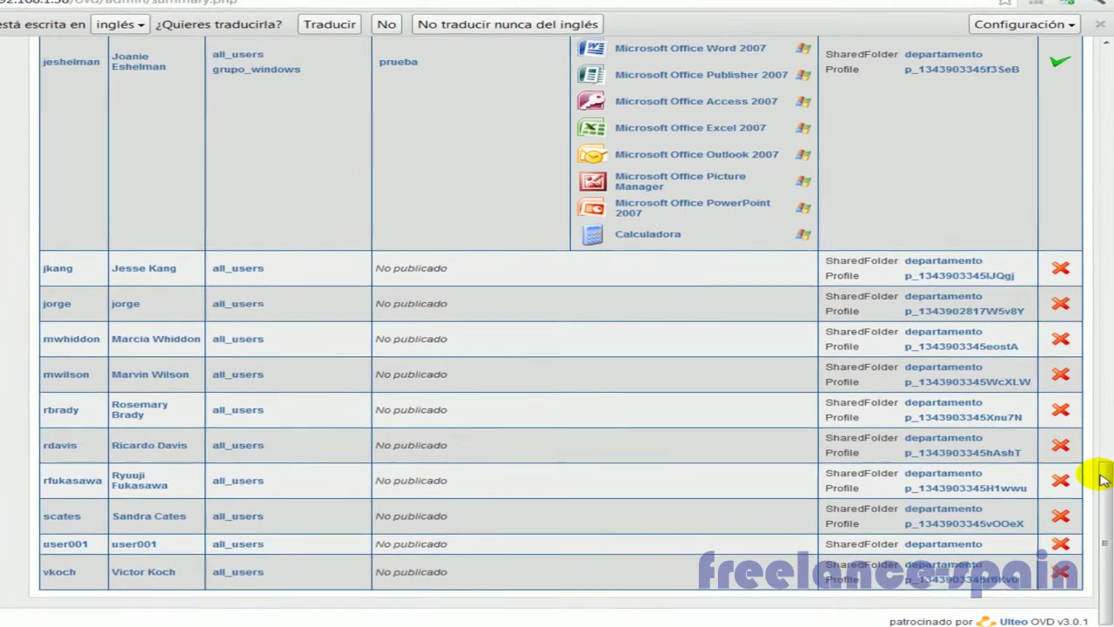
{"action": "left_click_drag", "start_coordinate": [1103, 479], "coordinate": [1105, 85]}
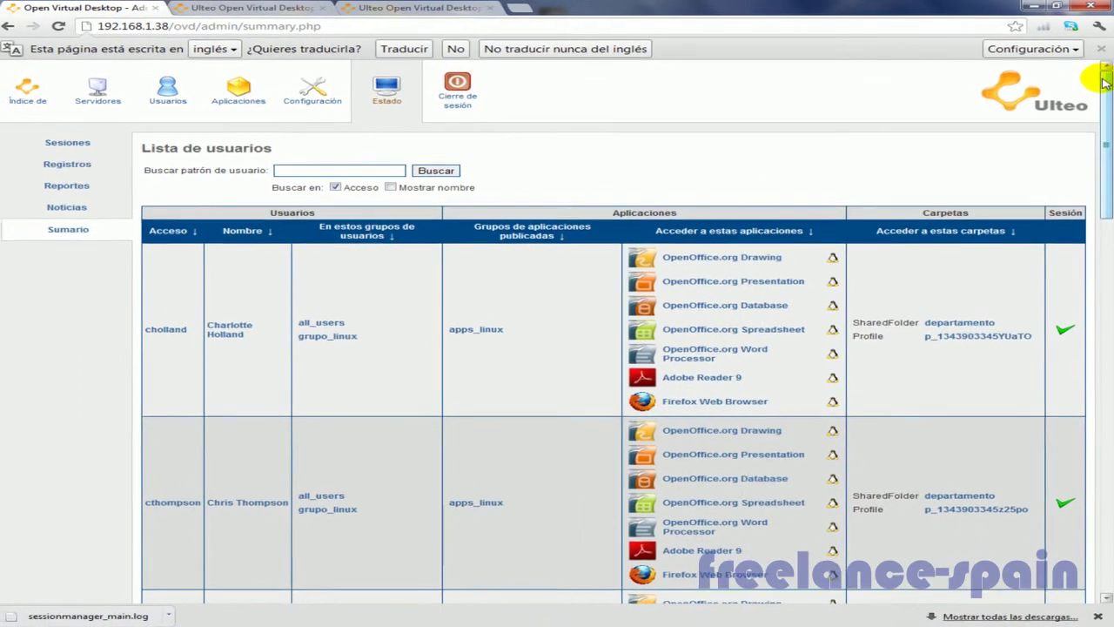
{"action": "left_click", "coordinate": [35, 93]}
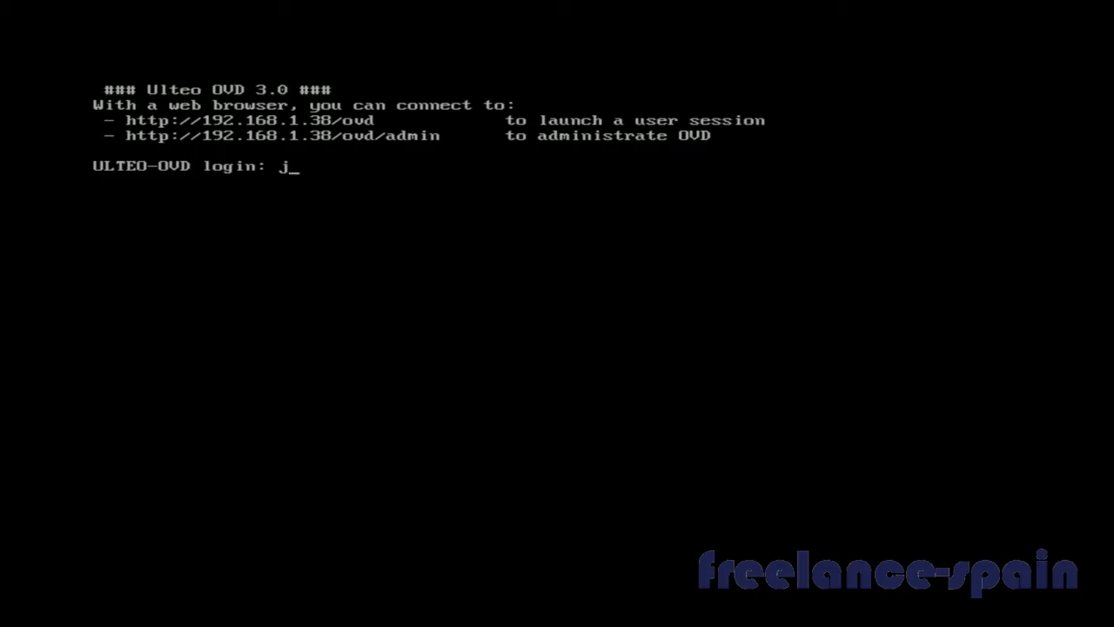
Switch to the ULTEO-OVD server's text console and log in with the account's user name and password
{"action": "key", "text": "Return"}
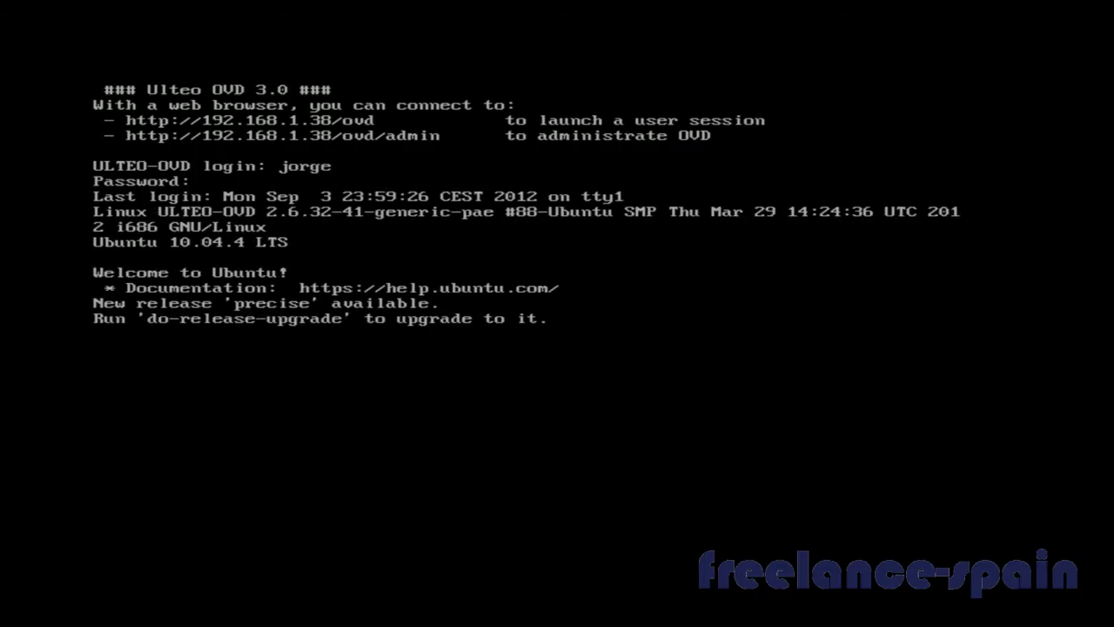
{"action": "key", "text": "Return"}
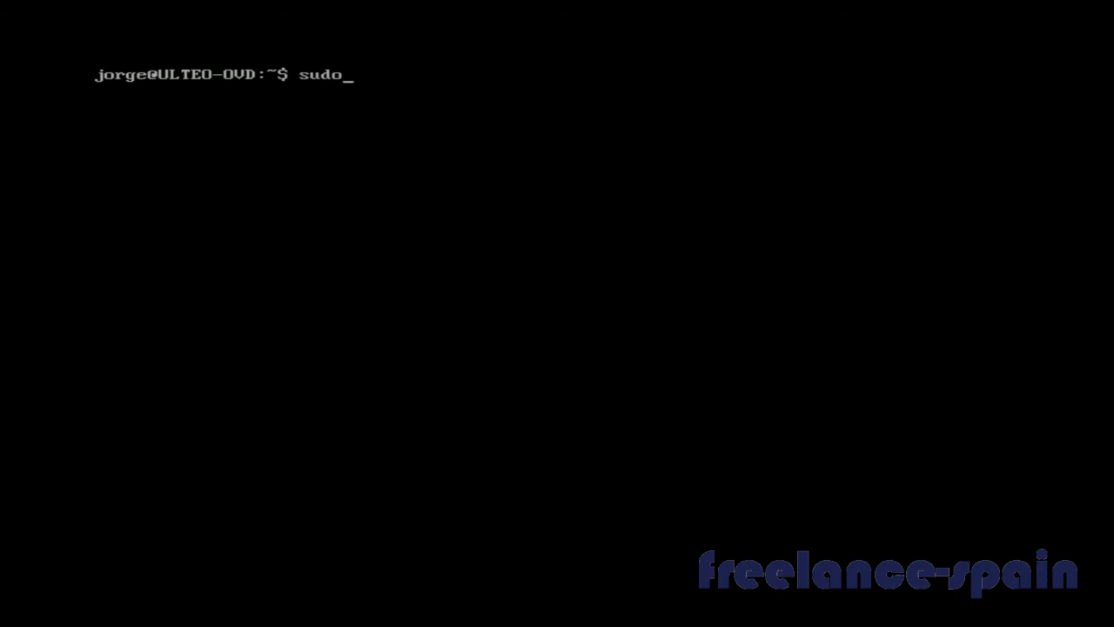